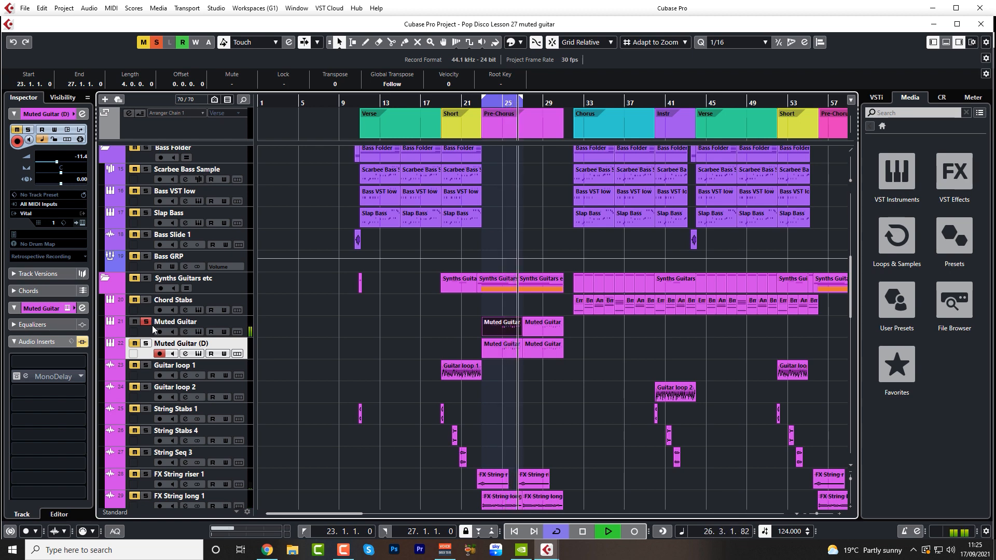
# Turn off solo on the Muted Guitar track and initialize the preset in its Vital synth.
pyautogui.press('space')
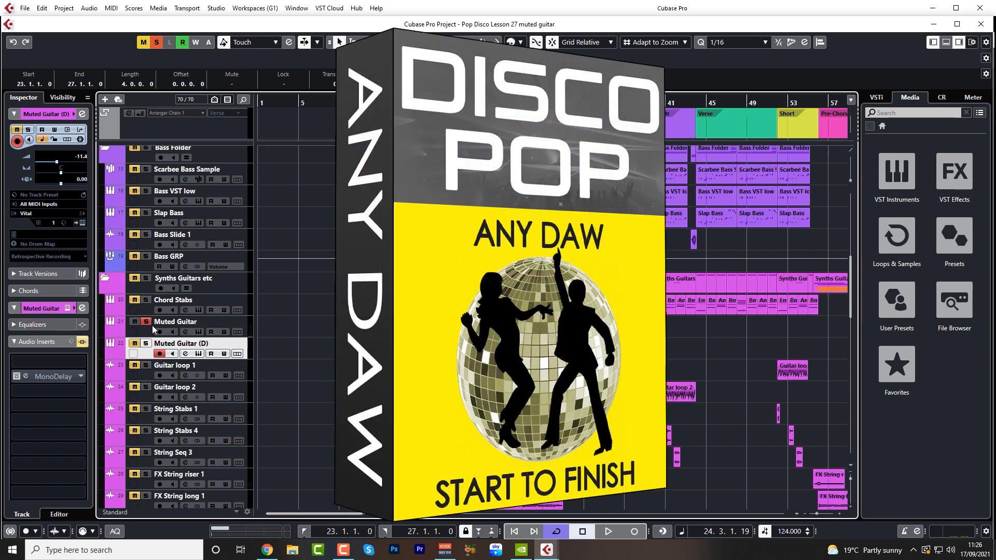
pyautogui.click(146, 322)
pyautogui.scroll(3, 151, 332)
pyautogui.click(237, 406)
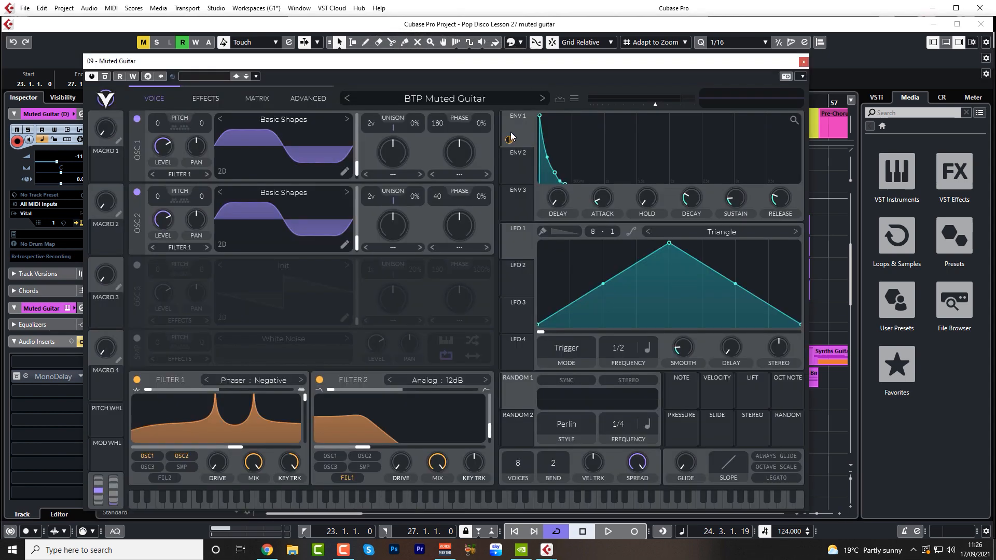
pyautogui.click(574, 101)
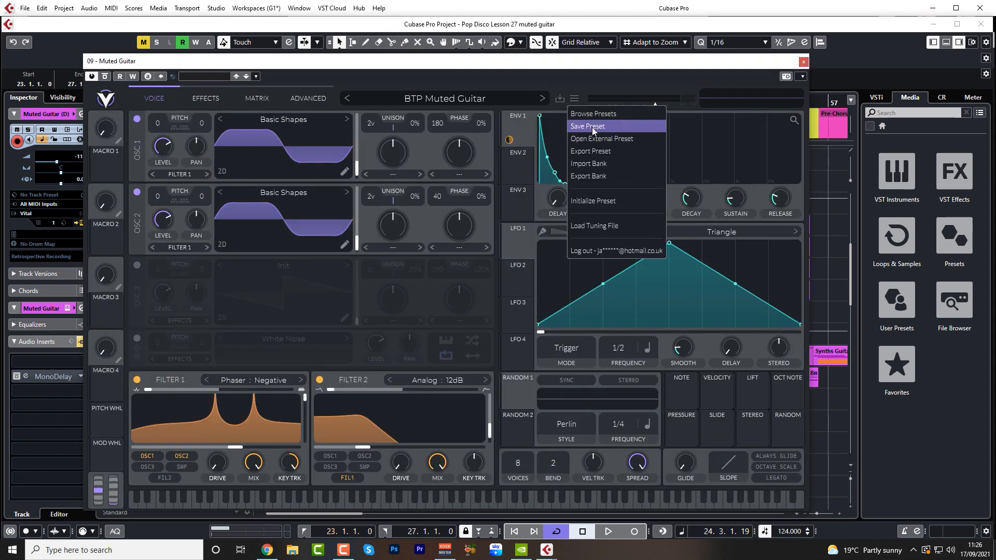
pyautogui.click(590, 201)
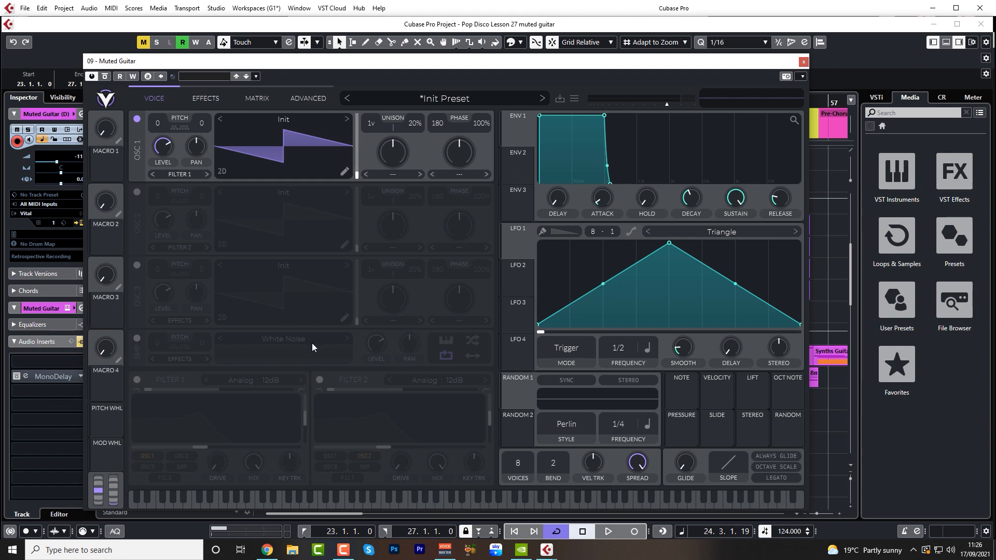
# Switch to Chrome and look through the Free Vital Tutorial page on the Born to Produce site.
pyautogui.click(267, 550)
pyautogui.moveTo(365, 82)
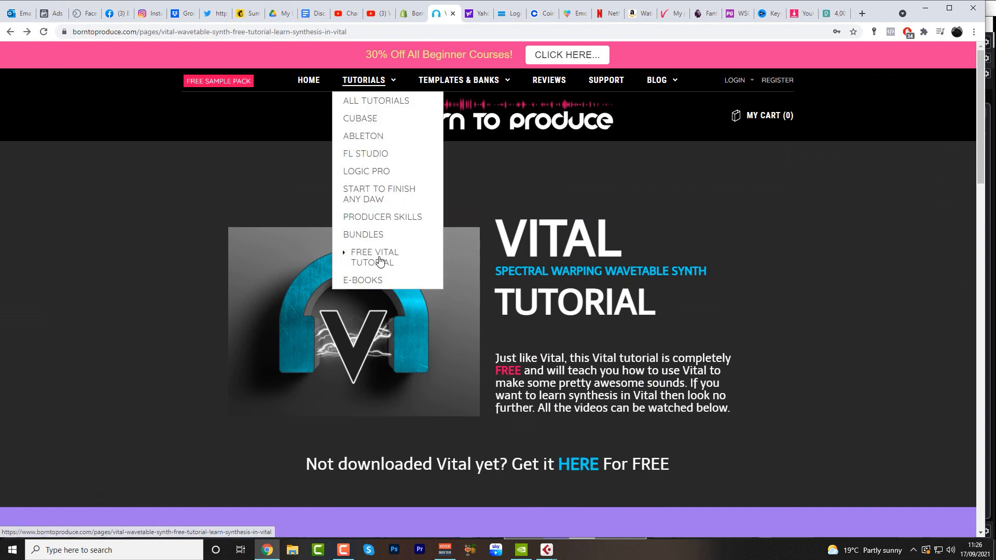
pyautogui.scroll(-9, 193, 254)
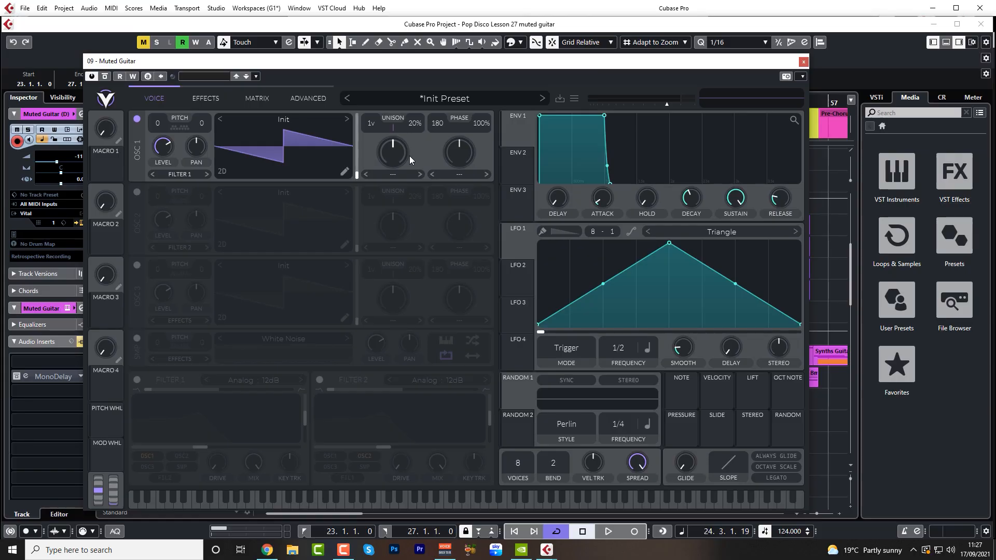
# Load the Factory wavetable Basic Shapes into oscillator 1 and raise its frame to a rounded shape between sine and square.
pyautogui.click(289, 122)
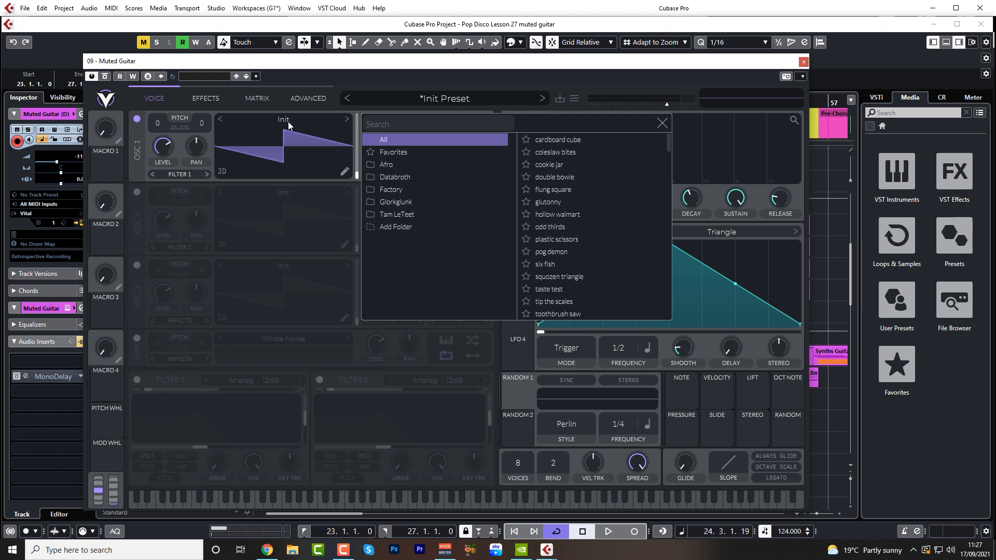
pyautogui.click(395, 189)
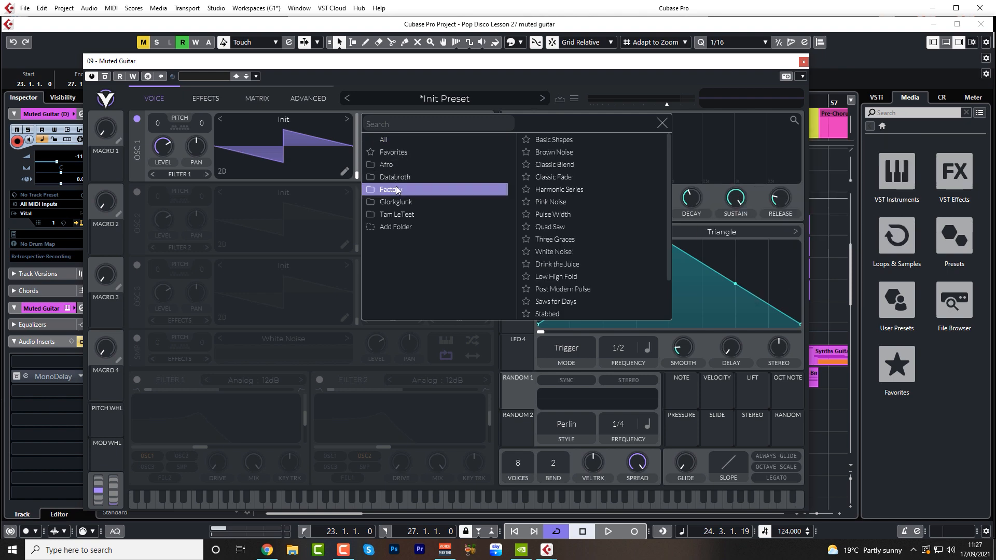
pyautogui.click(538, 142)
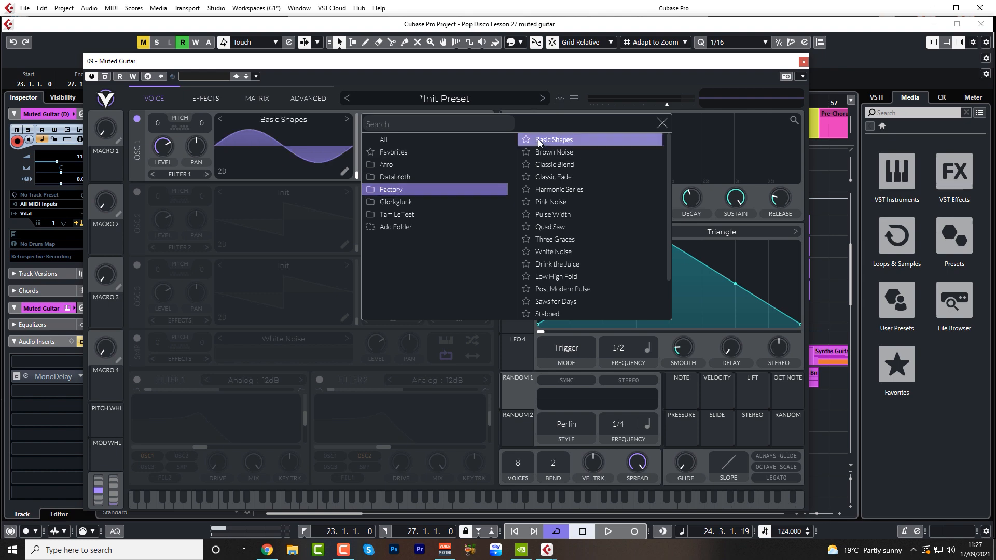
pyautogui.click(662, 123)
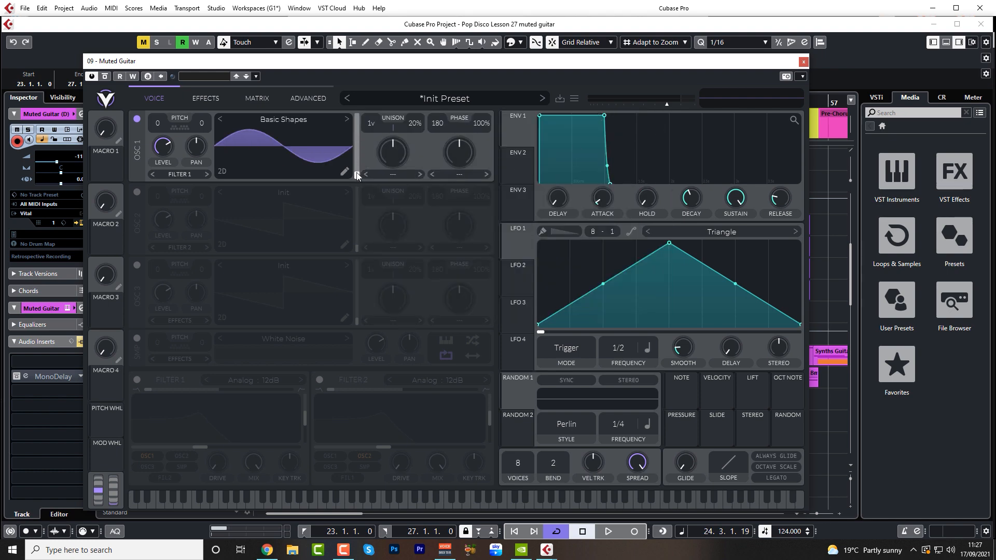
pyautogui.moveTo(357, 175); pyautogui.dragTo(357, 162)
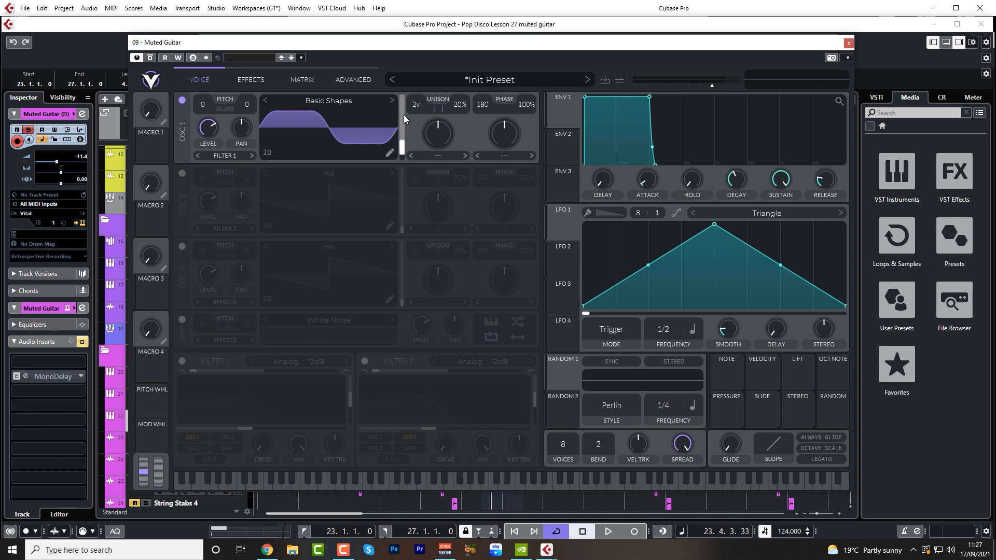
# Set oscillator 1's unison detune to 0% and its phase randomization to 1%, auditioning the sound with playback.
pyautogui.press('space')
pyautogui.moveTo(459, 105); pyautogui.dragTo(457, 143)
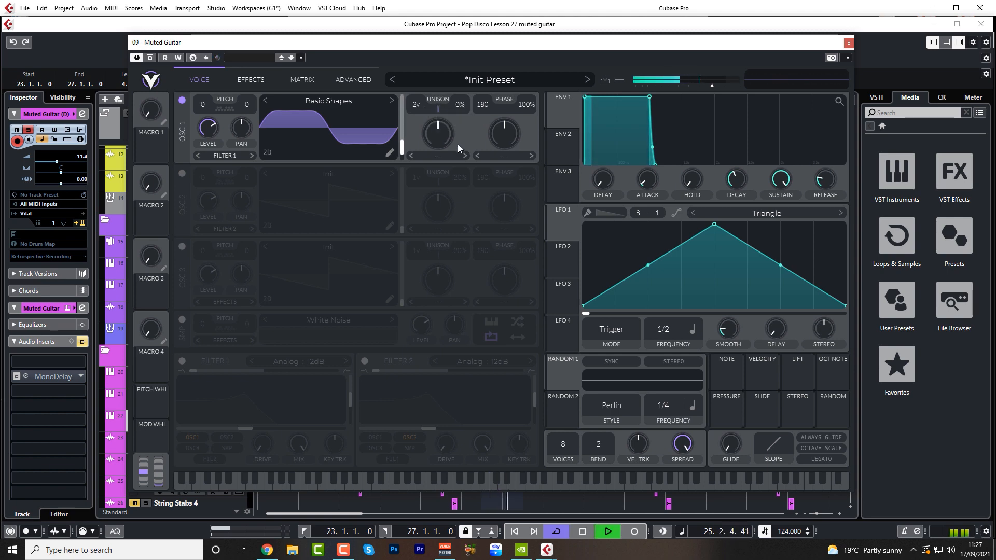
pyautogui.press('space')
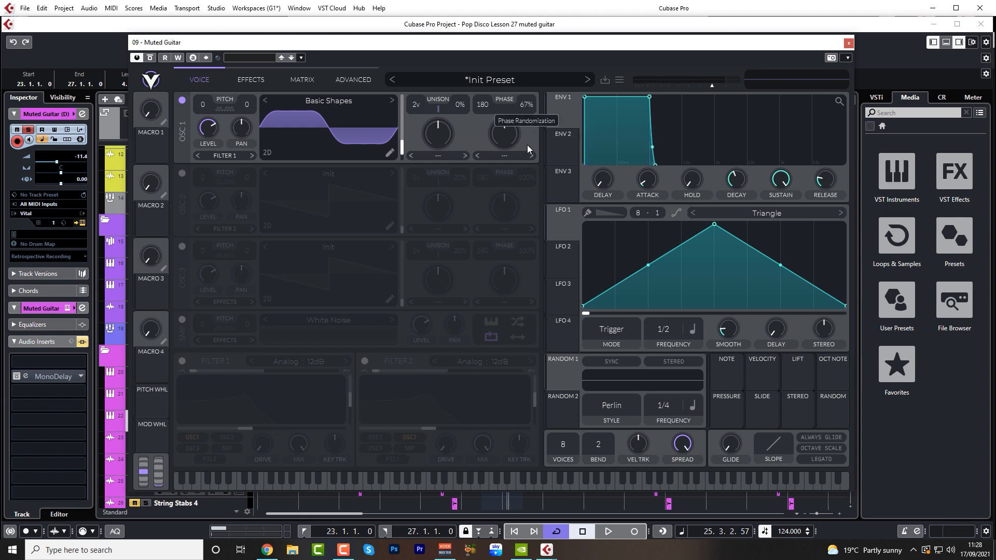
pyautogui.moveTo(527, 146); pyautogui.dragTo(529, 247)
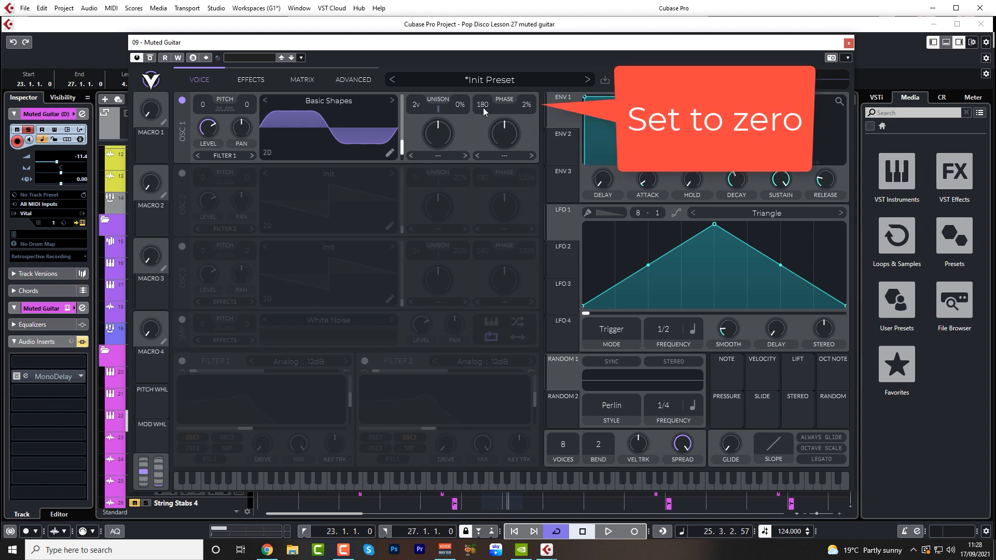
pyautogui.moveTo(528, 105); pyautogui.dragTo(527, 129)
pyautogui.press('space')
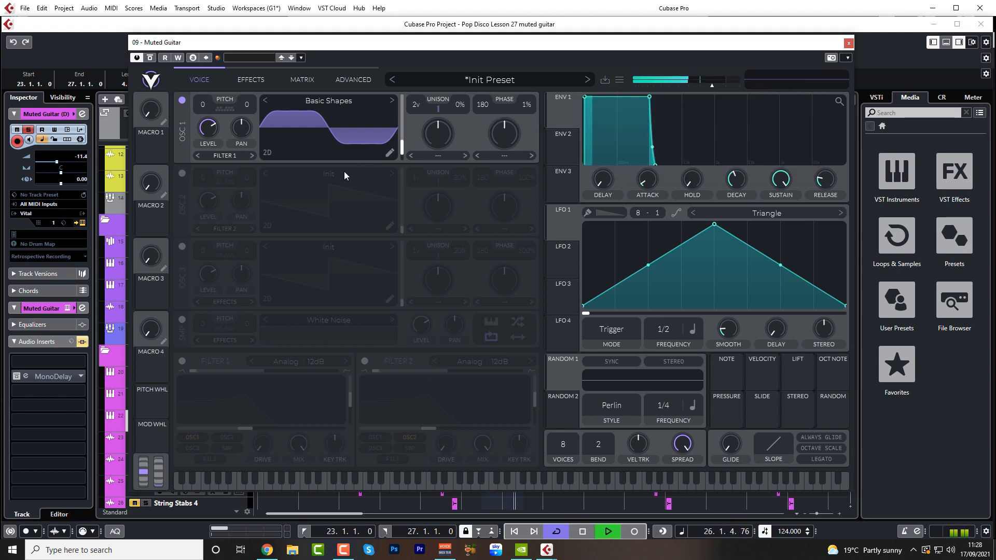
pyautogui.press('space')
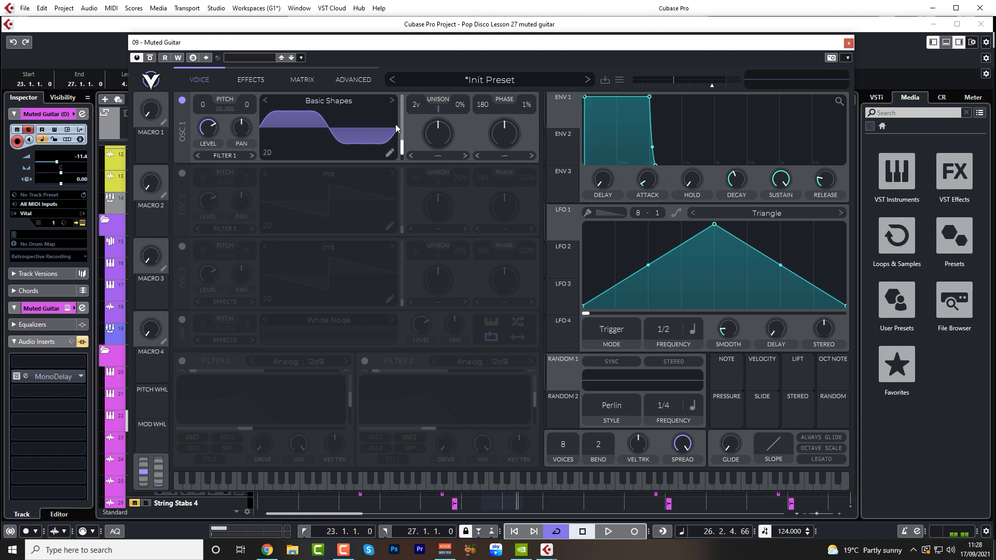
# Enable oscillator 2 with the Basic Shapes wavetable and raise its frame to the same rounded shape as oscillator 1.
pyautogui.click(182, 174)
pyautogui.click(332, 177)
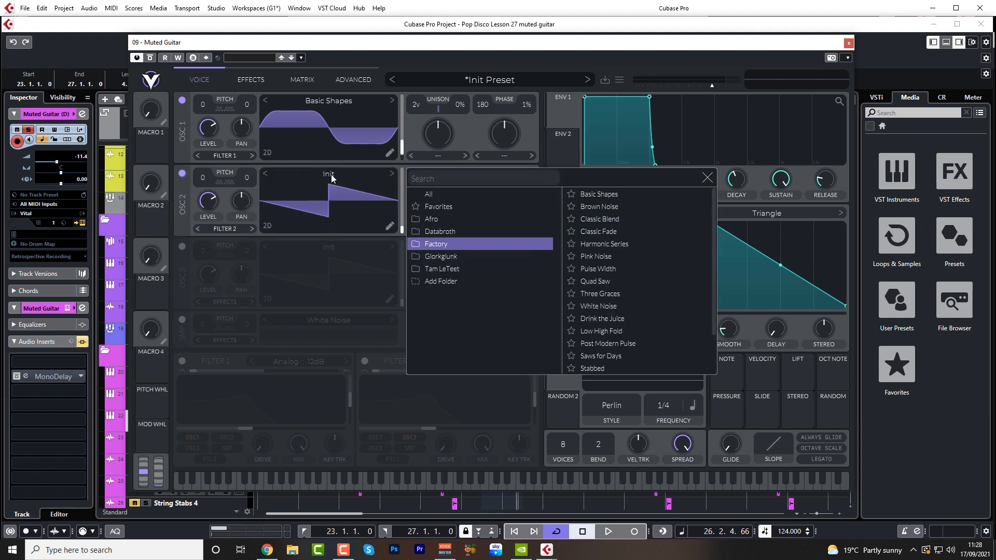
pyautogui.click(626, 193)
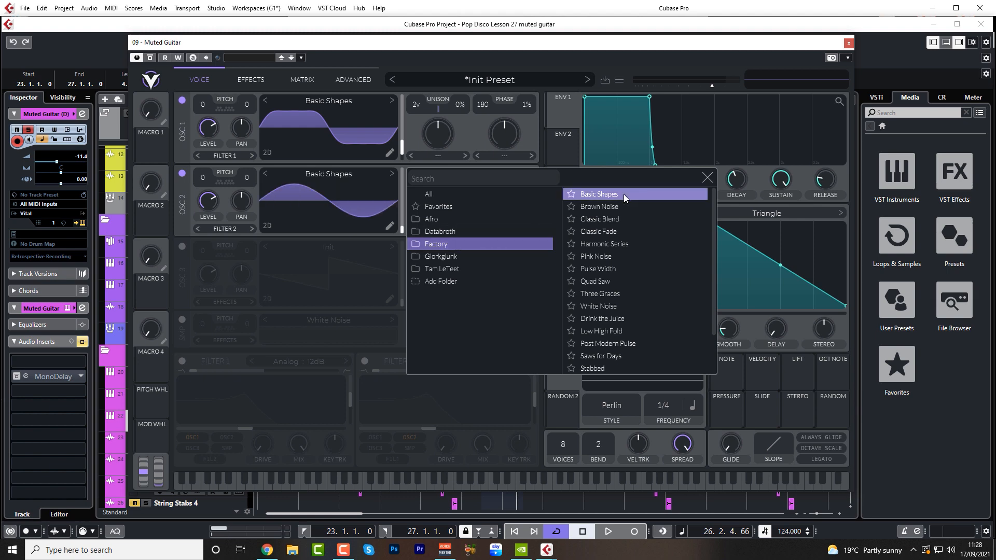
pyautogui.click(707, 178)
pyautogui.moveTo(400, 231); pyautogui.dragTo(400, 216)
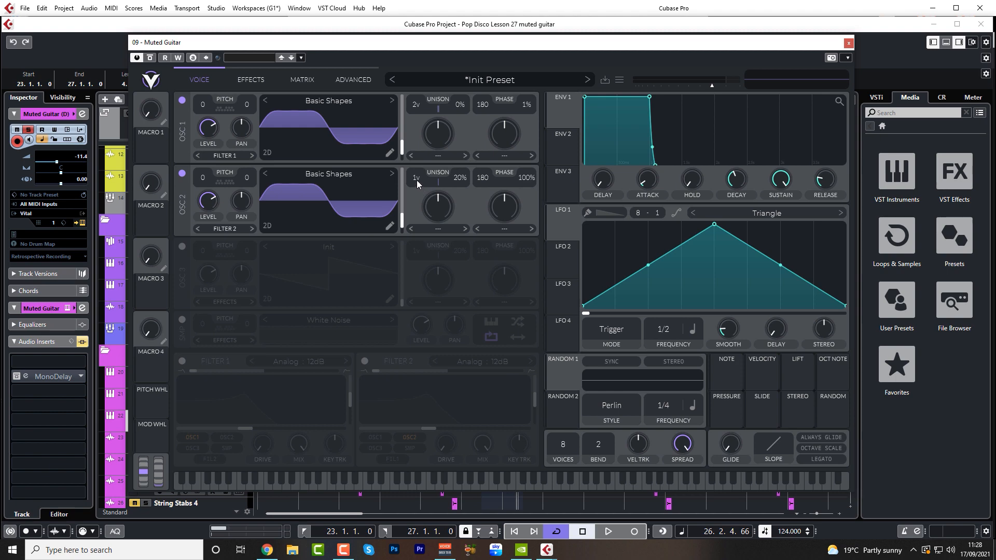
# Give oscillator 2 two unison voices, phase randomization of 0% and a phase of 41.
pyautogui.scroll(1, 417, 179)
pyautogui.moveTo(525, 178); pyautogui.dragTo(530, 313)
pyautogui.moveTo(484, 176); pyautogui.dragTo(483, 219)
# Play the part while switching oscillator 2 off and on again to compare the sound.
pyautogui.press('space')
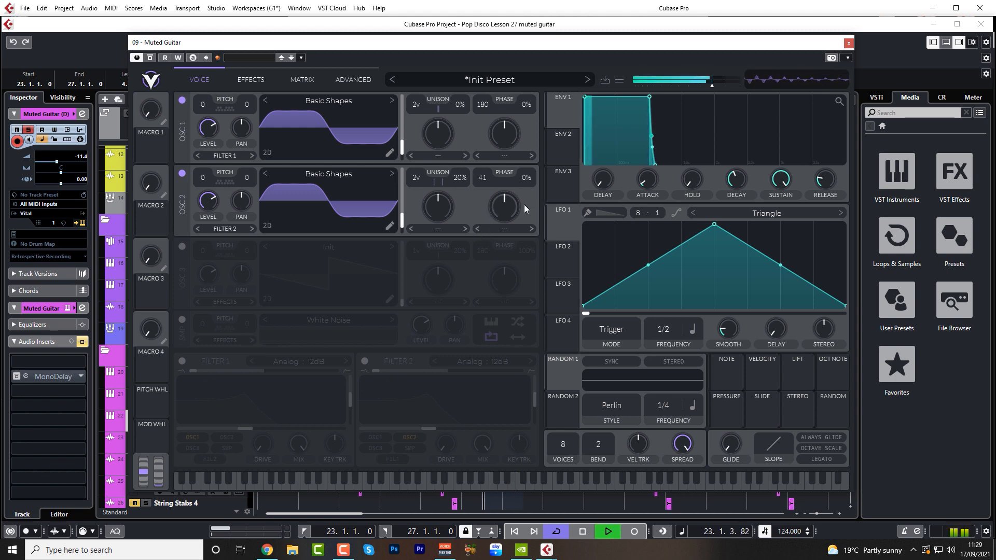
pyautogui.click(182, 173)
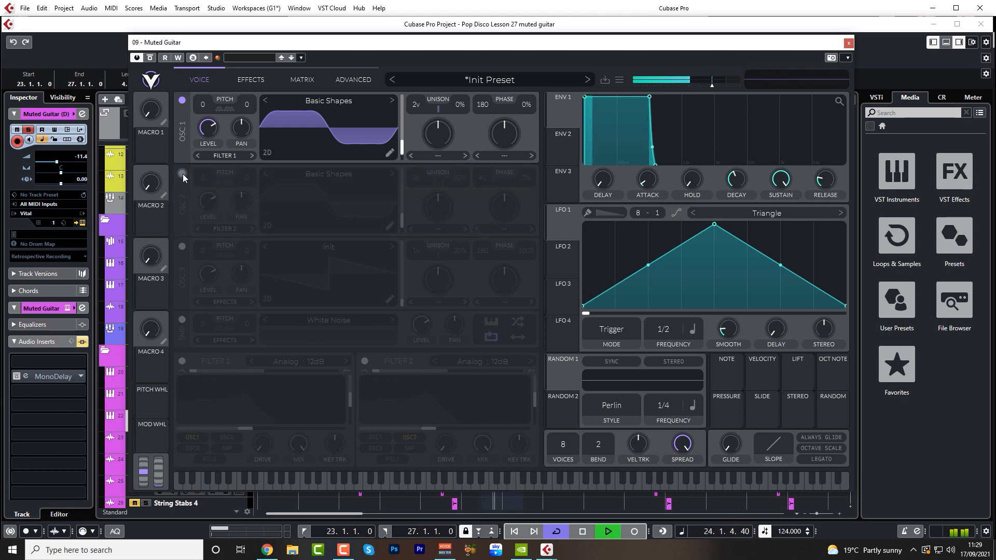
pyautogui.click(182, 173)
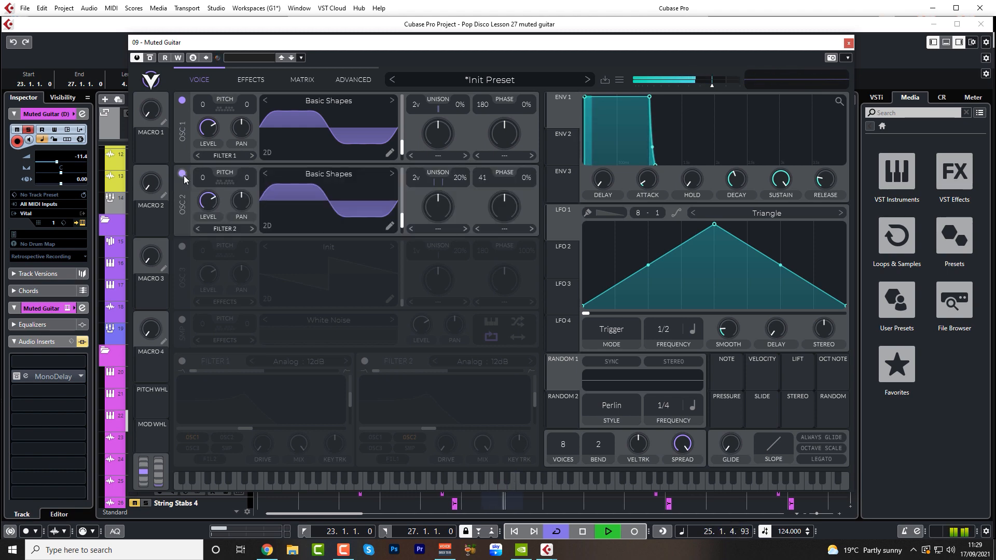
pyautogui.press('space')
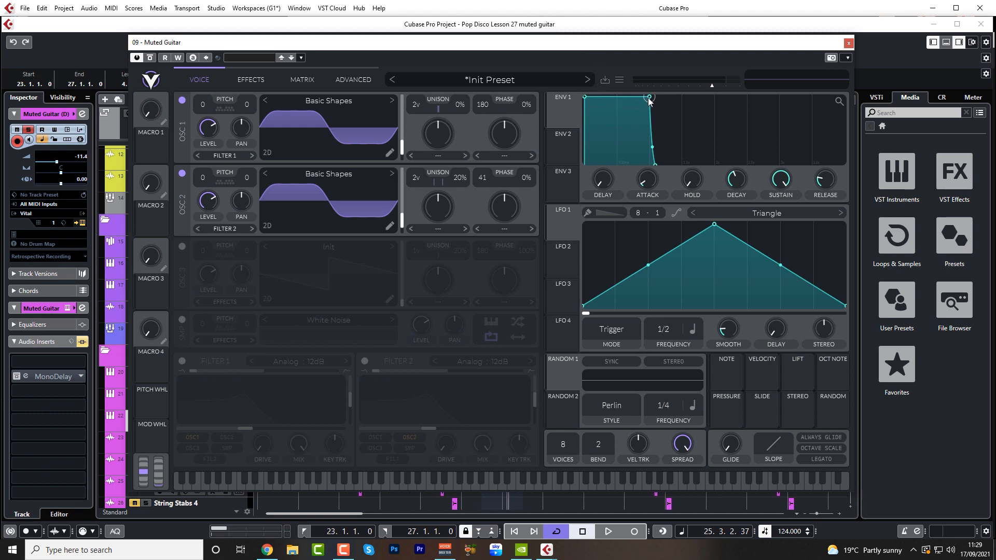
# Shape envelope 1 into a short pluck with a fast decay and low sustain, and audition it.
pyautogui.moveTo(648, 97); pyautogui.dragTo(600, 154)
pyautogui.press('space')
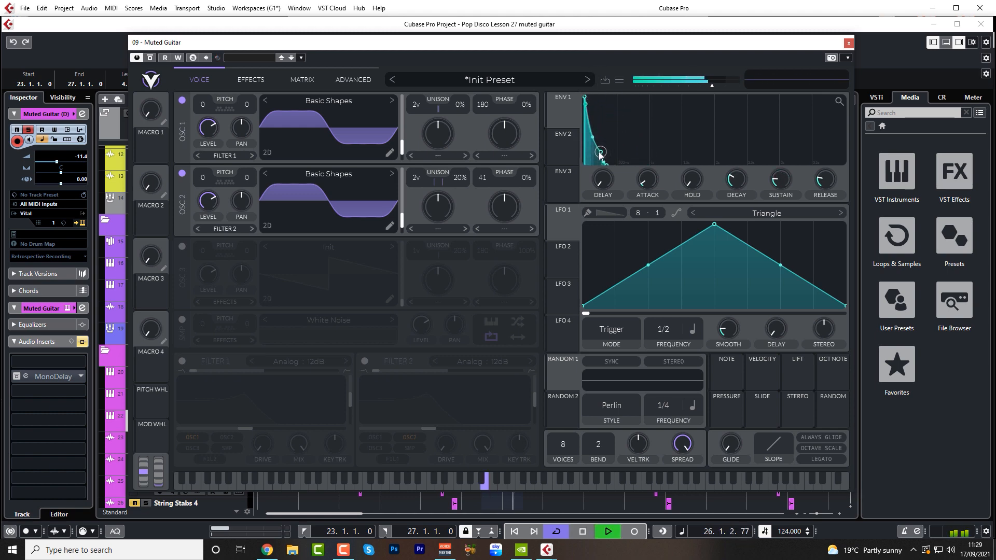
pyautogui.press('space')
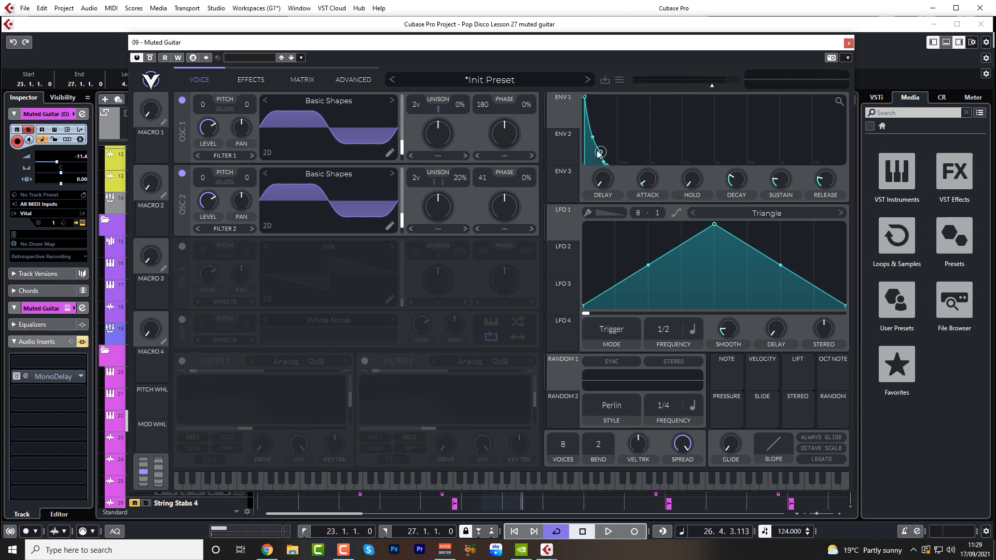
# Route oscillator 2 to Filter 1 and switch that filter on with the Phaser : Negative type.
pyautogui.click(235, 228)
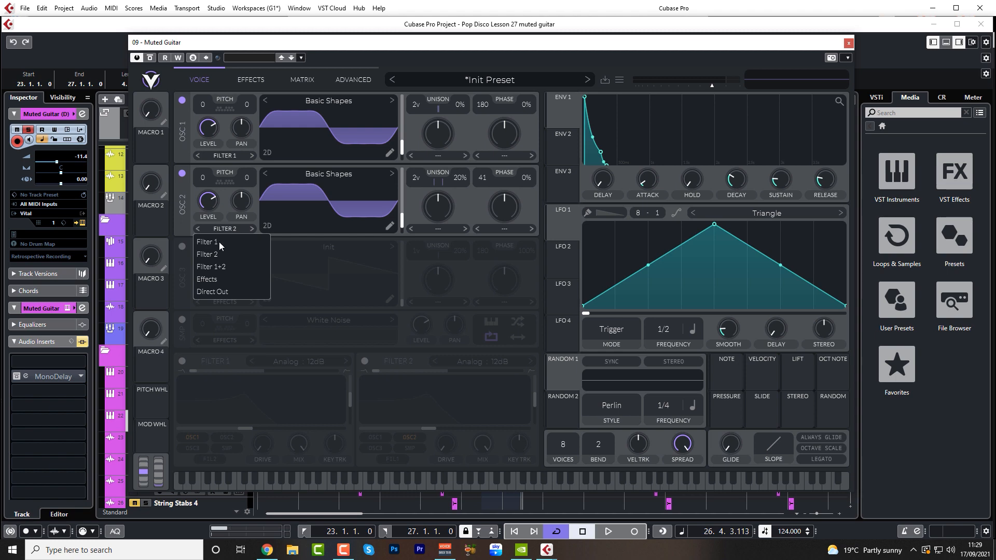
pyautogui.click(219, 245)
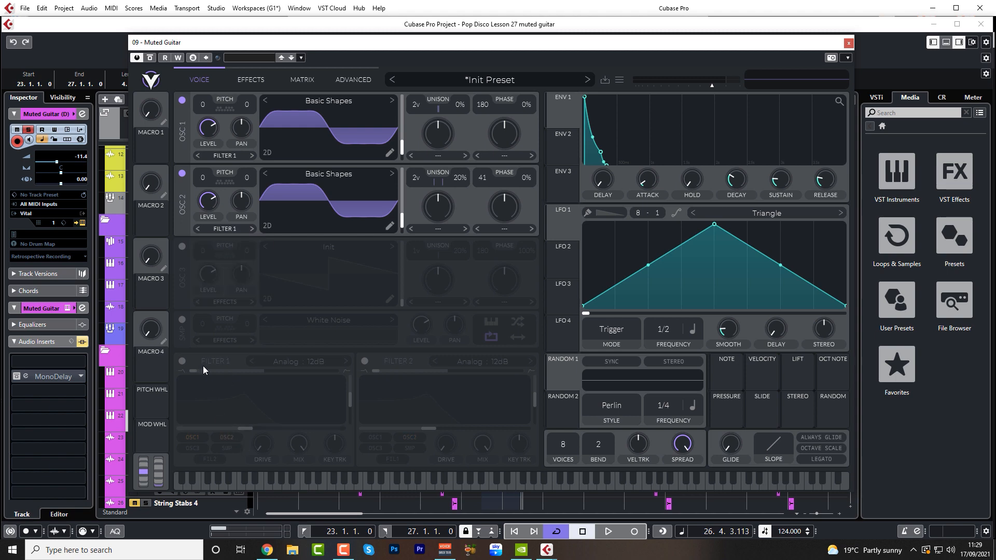
pyautogui.click(183, 361)
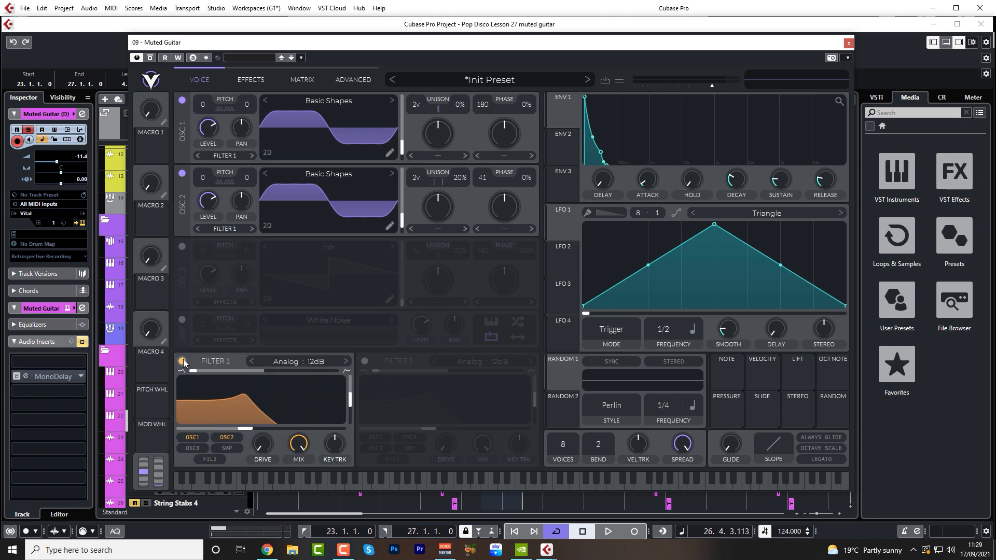
pyautogui.click(308, 363)
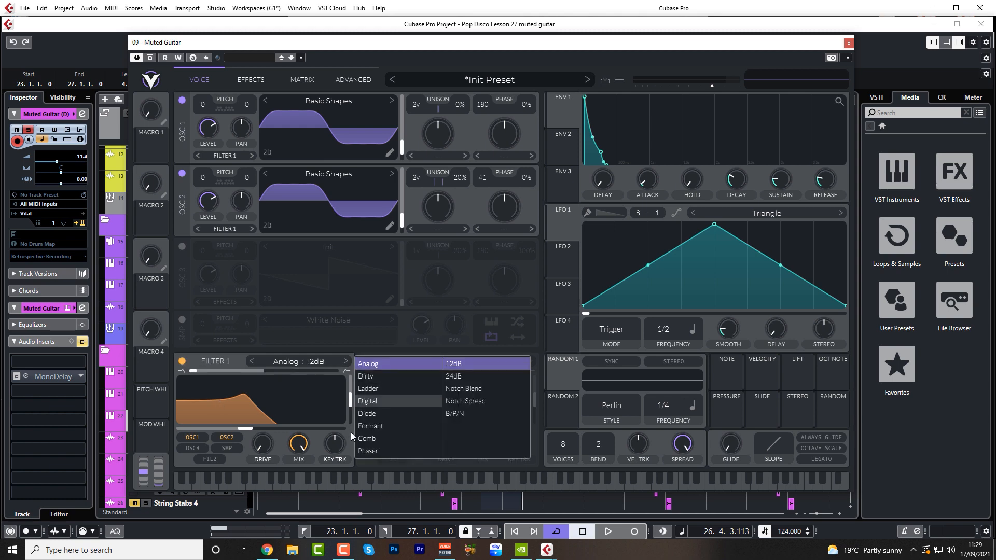
pyautogui.click(362, 451)
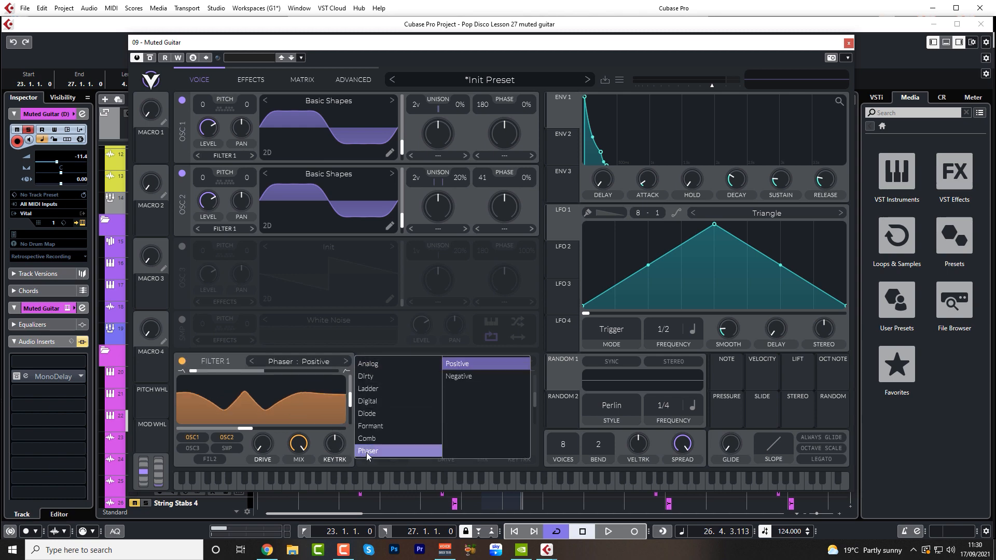
pyautogui.click(464, 376)
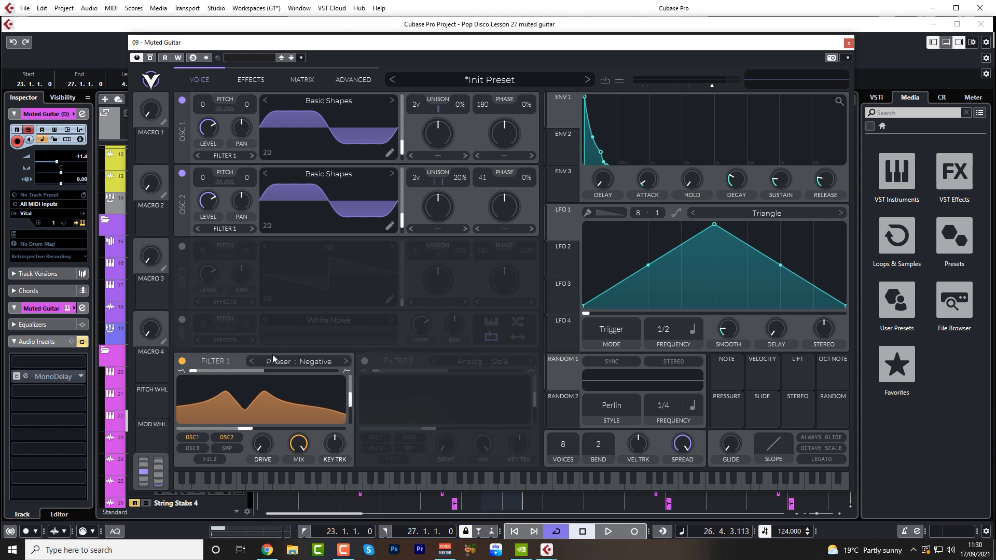
# Raise Filter 1's resonance to maximum, then increase its key tracking and cutoff while auditioning the part.
pyautogui.moveTo(349, 402); pyautogui.dragTo(350, 372)
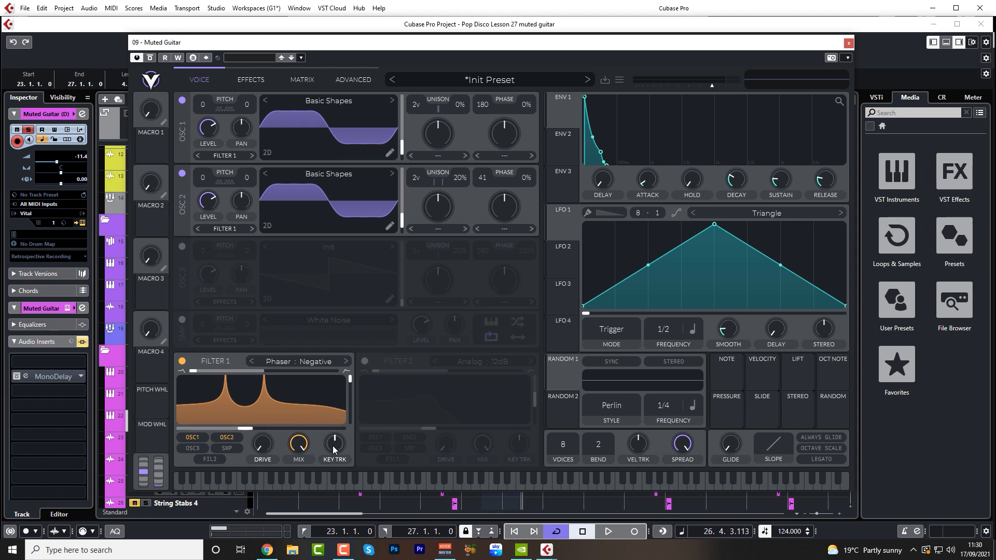
pyautogui.moveTo(332, 446); pyautogui.dragTo(341, 391)
pyautogui.press('space')
pyautogui.moveTo(247, 429); pyautogui.dragTo(273, 435)
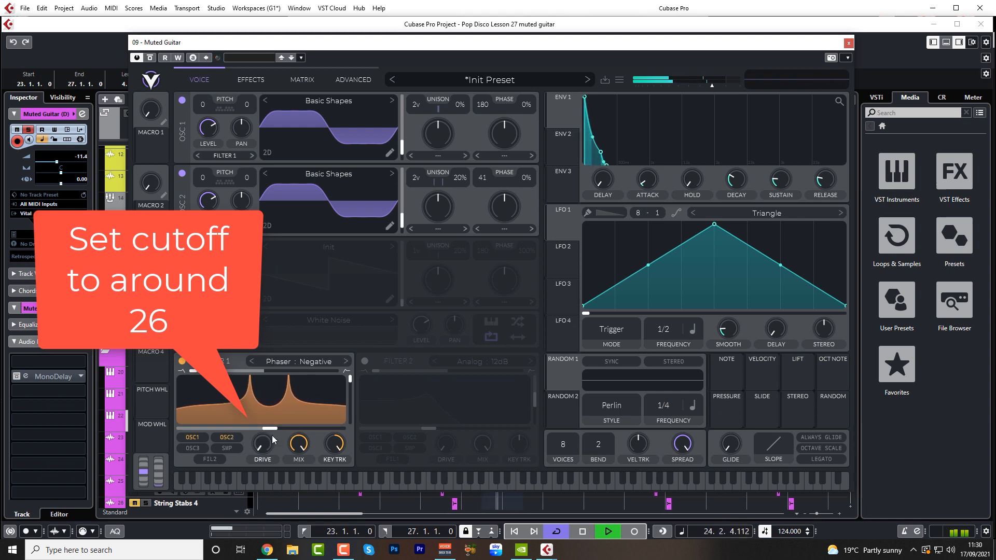
pyautogui.press('space')
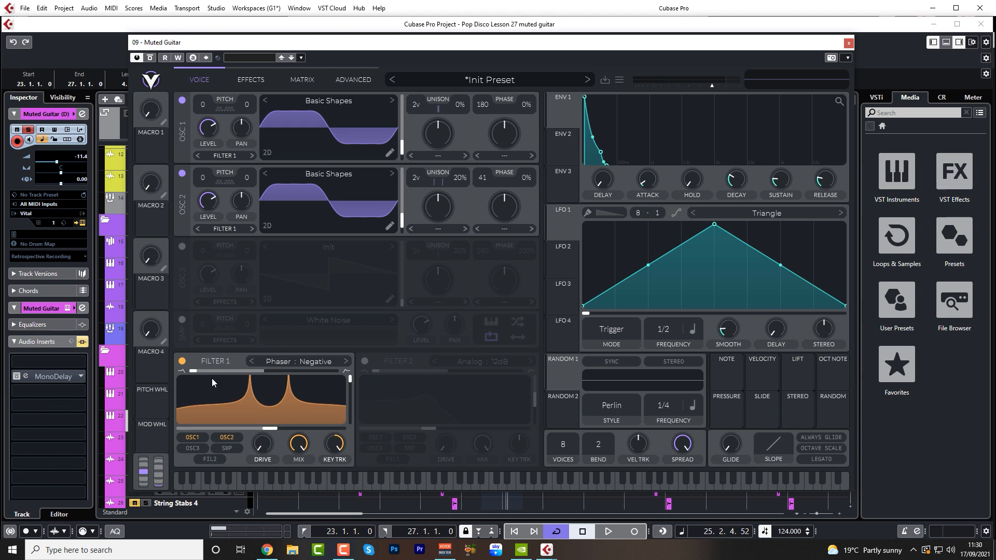
# Switch on Filter 2 as Analog : 12dB fed by Filter 1, reduce its resonance to about 19%, and lower its cutoff slightly while auditioning.
pyautogui.click(364, 360)
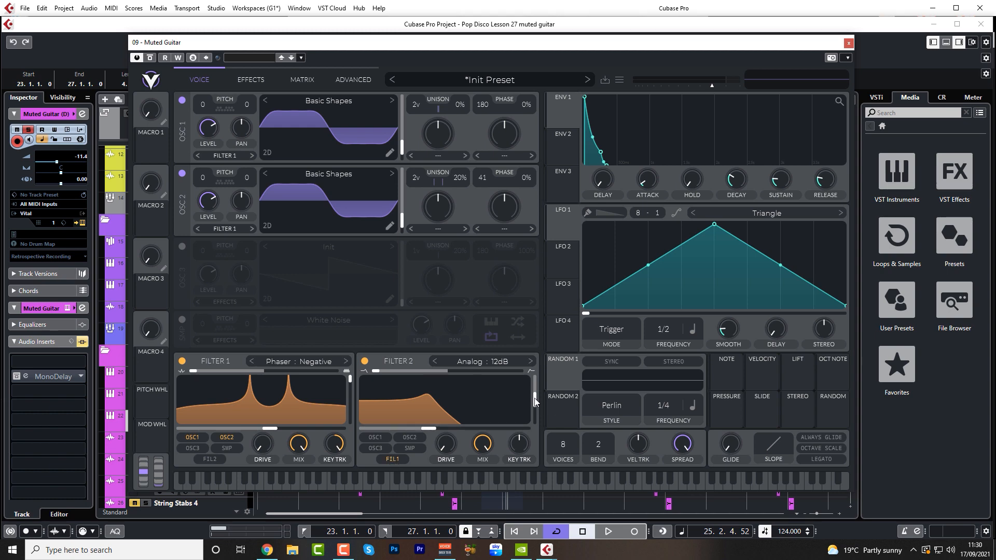
pyautogui.moveTo(535, 400); pyautogui.dragTo(534, 418)
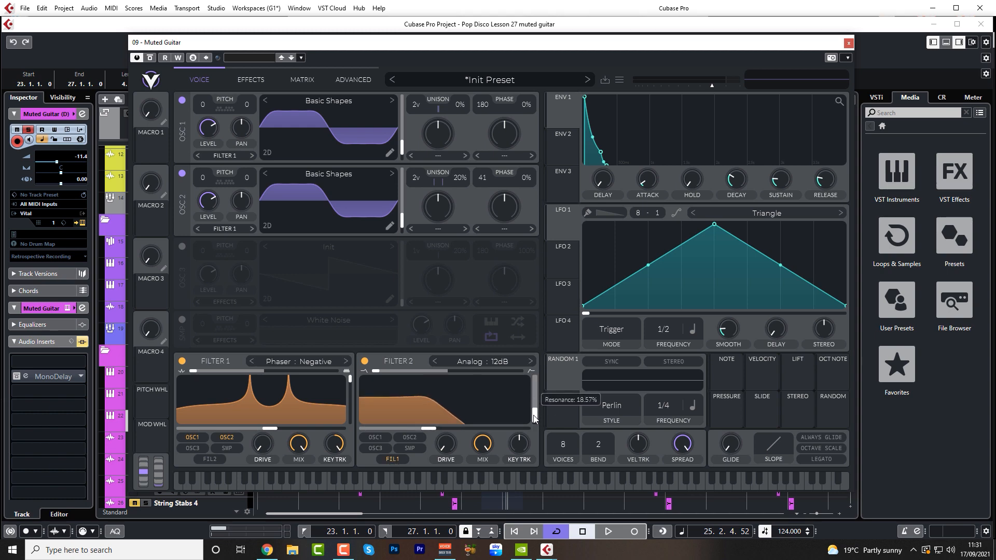
pyautogui.press('space')
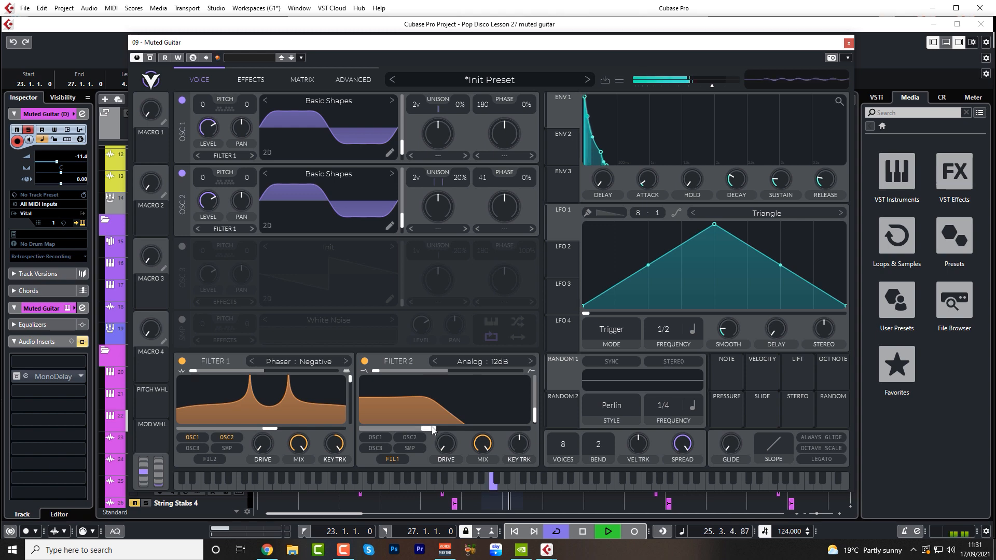
pyautogui.moveTo(431, 428)
pyautogui.mouseDown()
pyautogui.moveTo(500, 444)
pyautogui.moveTo(422, 443)
pyautogui.mouseUp()
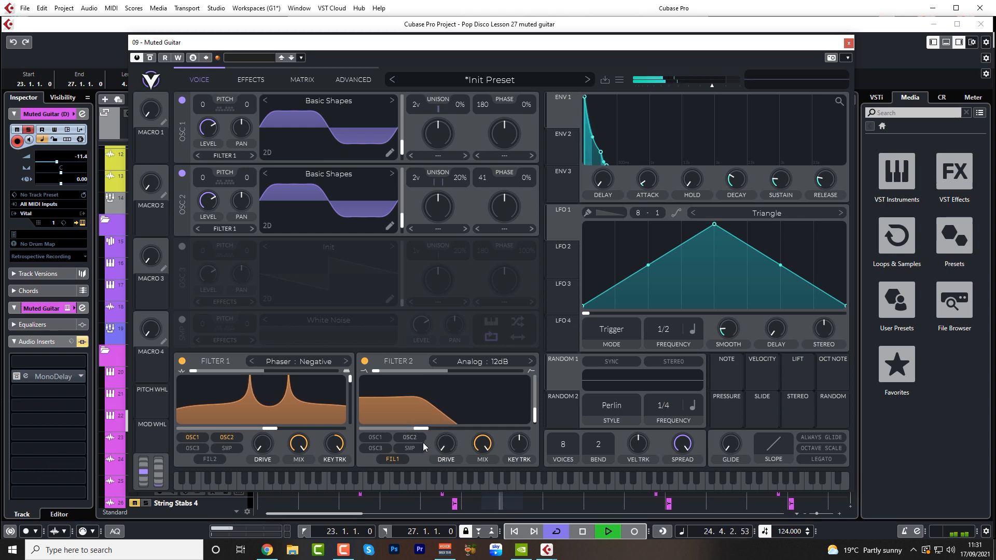
pyautogui.press('space')
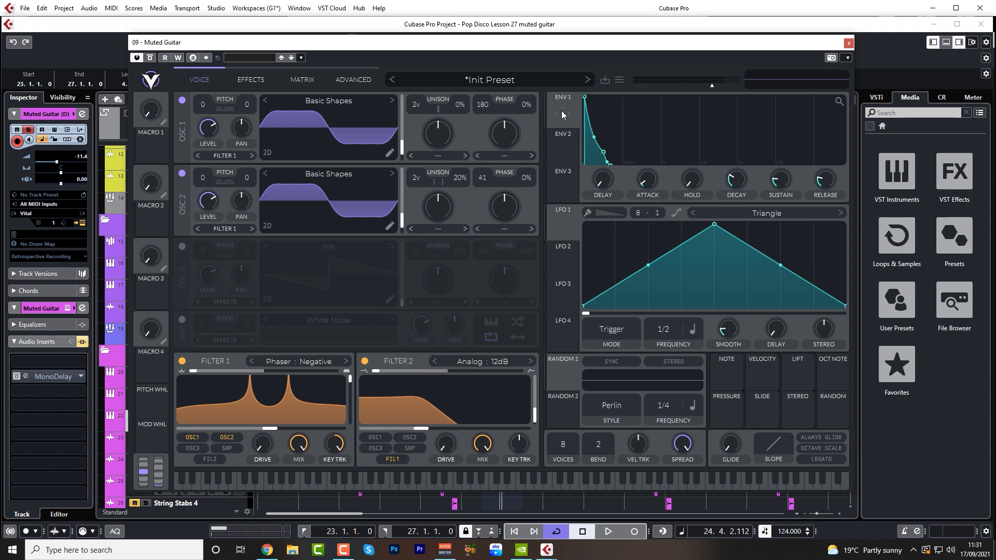
# Modulate Filter 2's cutoff with envelope 1, then adjust the modulation amount and lower the base cutoff while auditioning the part.
pyautogui.moveTo(562, 112); pyautogui.dragTo(422, 429)
pyautogui.press('space')
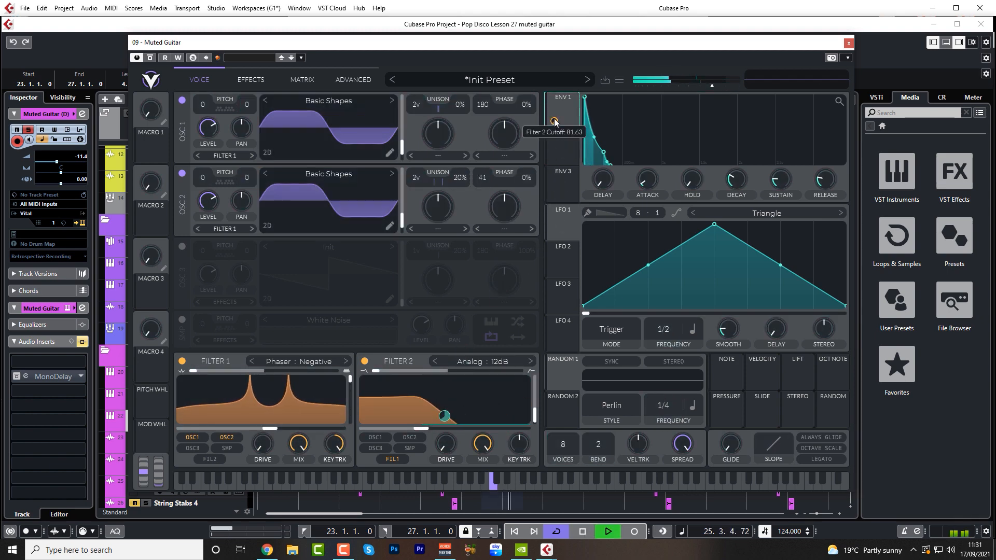
pyautogui.moveTo(555, 122); pyautogui.dragTo(555, 148)
pyautogui.press('space')
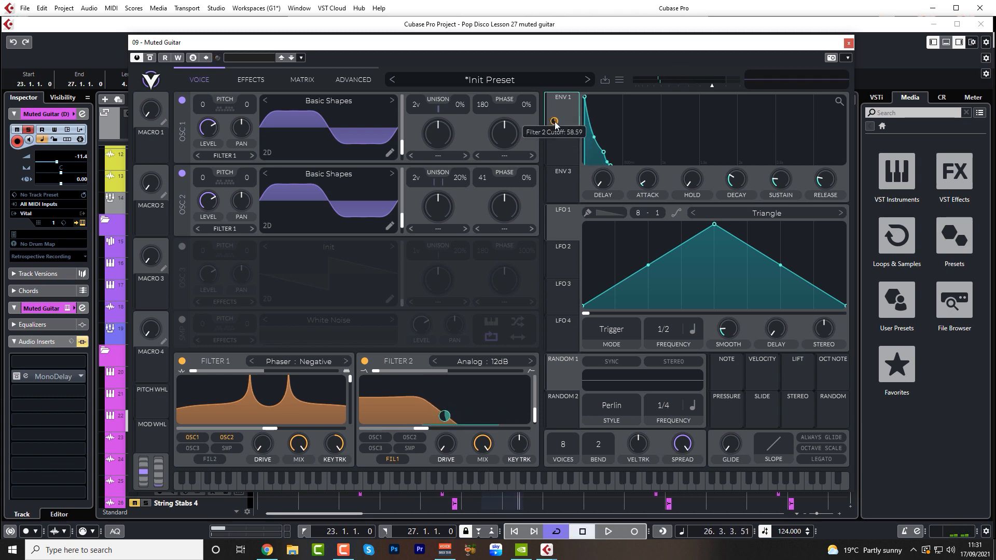
pyautogui.press('space')
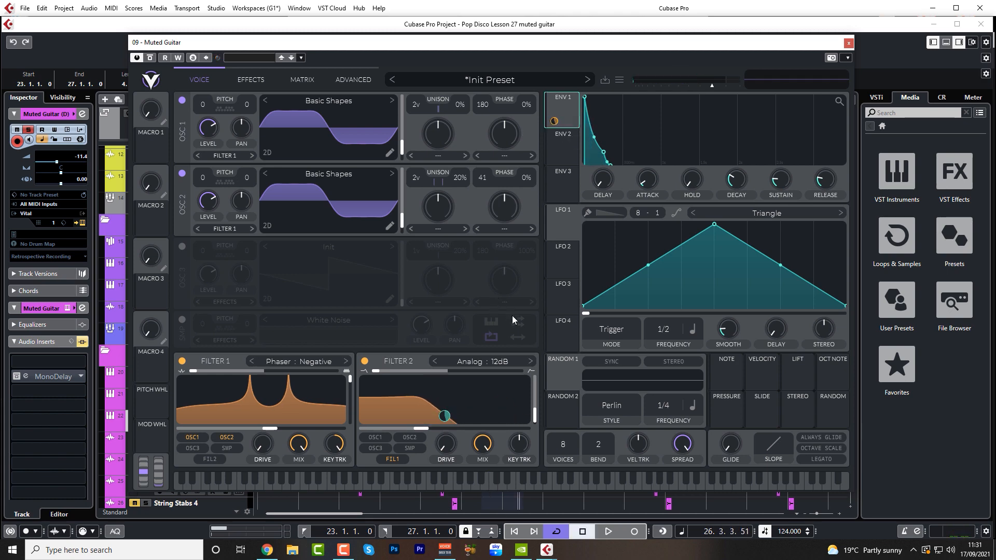
pyautogui.moveTo(422, 428)
pyautogui.mouseDown()
pyautogui.moveTo(385, 428)
pyautogui.moveTo(458, 439)
pyautogui.moveTo(407, 441)
pyautogui.mouseUp()
pyautogui.press('space')
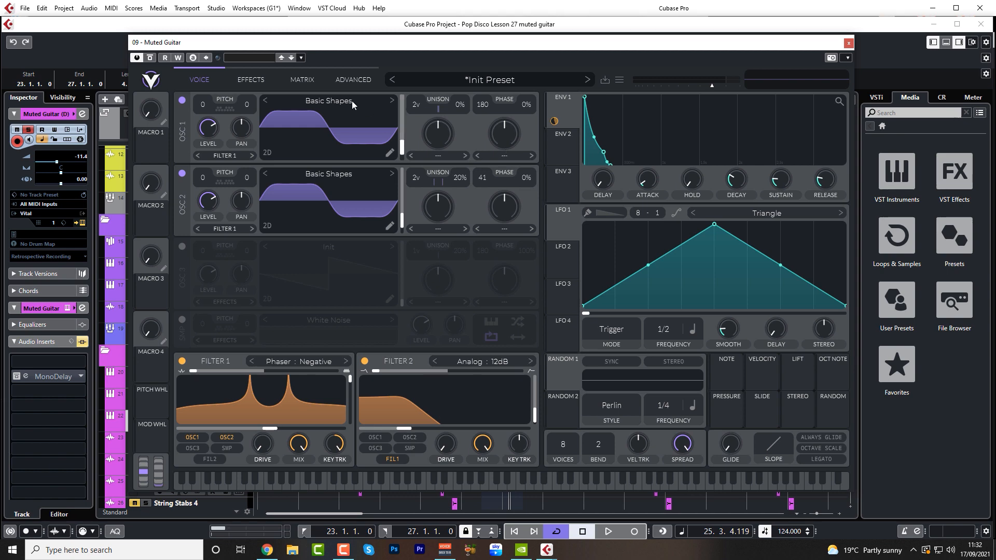
# Move Distortion to the start of the effects chain, enable it as Soft Clip, and adjust its mix and raise its drive during playback.
pyautogui.click(254, 80)
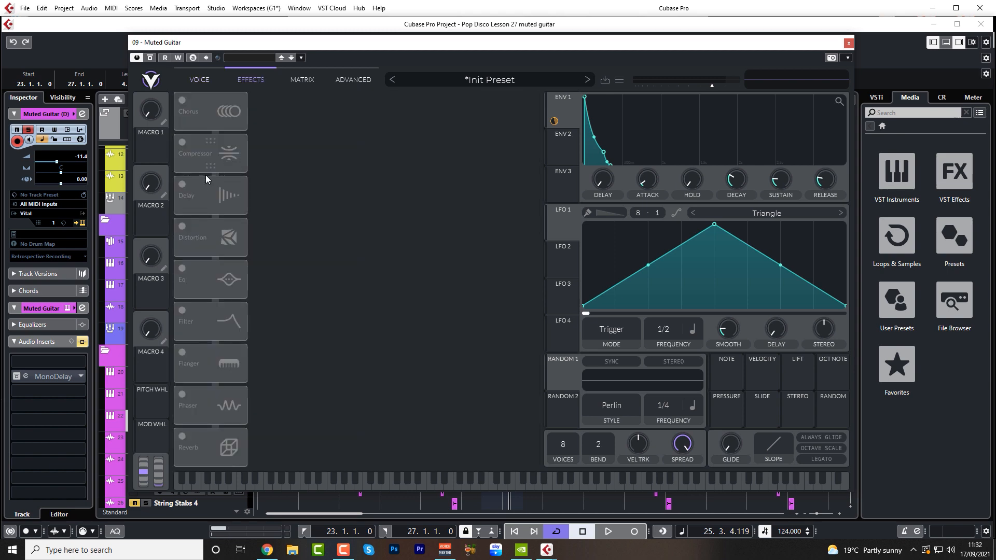
pyautogui.moveTo(210, 230); pyautogui.dragTo(201, 101)
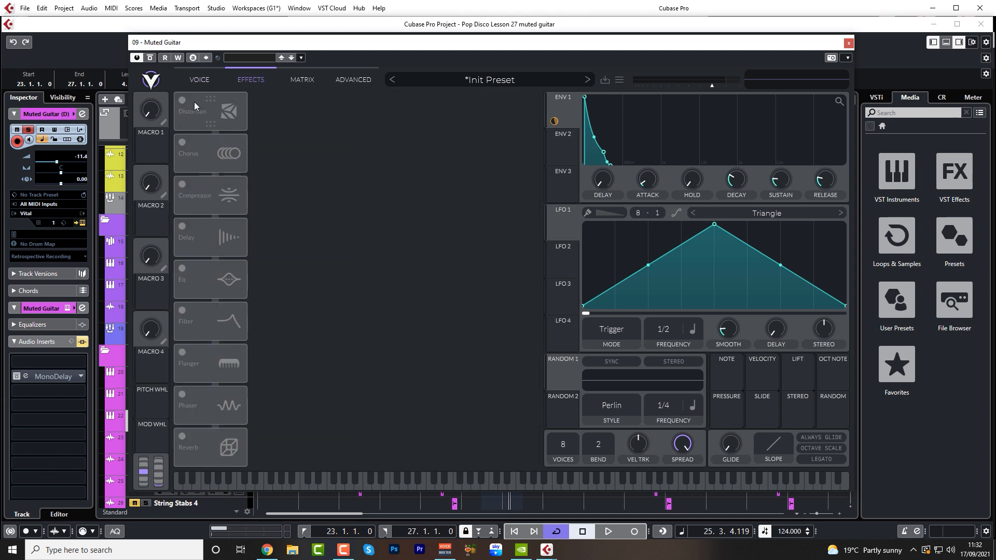
pyautogui.click(182, 100)
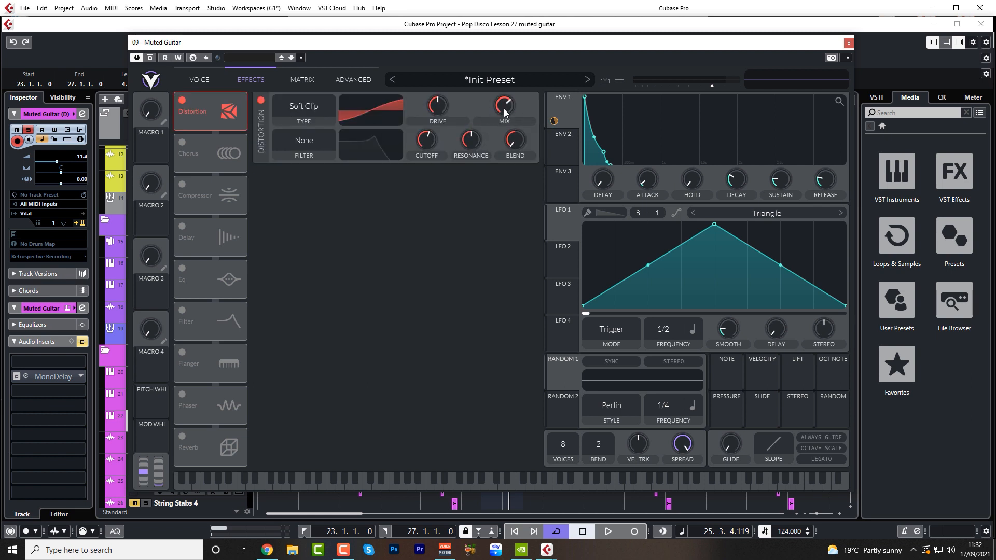
pyautogui.moveTo(504, 112); pyautogui.dragTo(504, 136)
pyautogui.press('space')
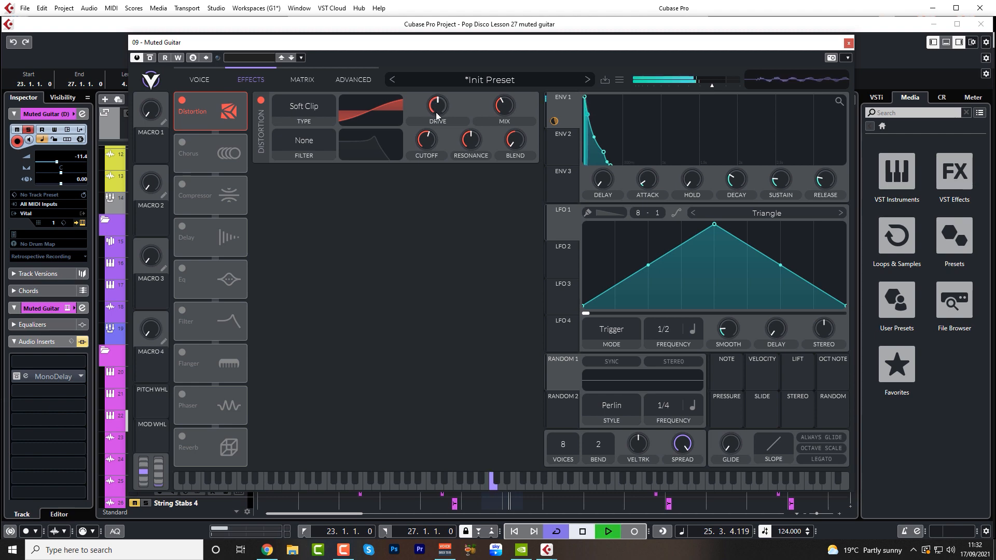
pyautogui.moveTo(441, 104)
pyautogui.mouseDown()
pyautogui.moveTo(449, 93)
pyautogui.moveTo(504, 102)
pyautogui.moveTo(442, 96)
pyautogui.moveTo(441, 73)
pyautogui.moveTo(438, 97)
pyautogui.mouseUp()
pyautogui.press('space')
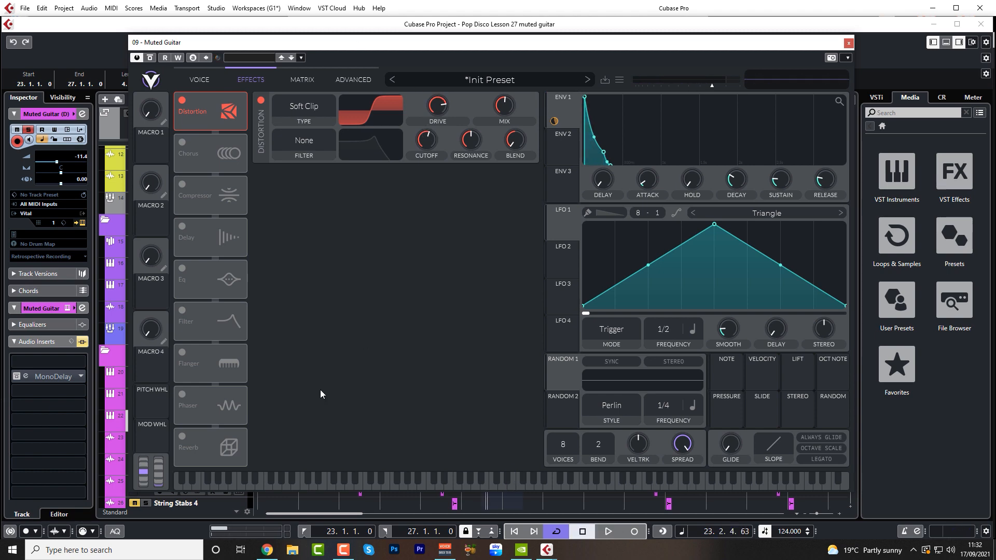
# Enable Reverb and raise its time and its mix to about 36.5% while playing the part.
pyautogui.click(183, 437)
pyautogui.press('space')
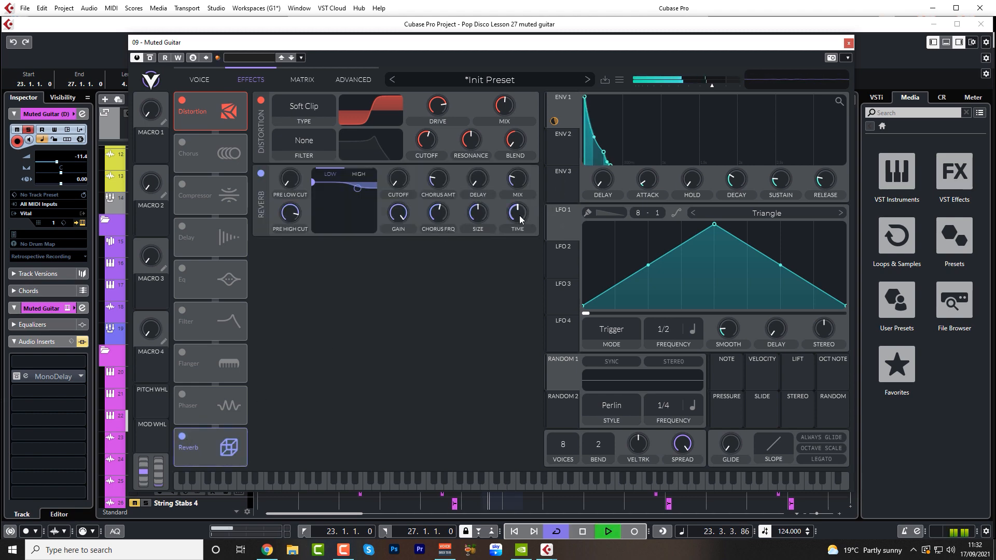
pyautogui.moveTo(522, 214)
pyautogui.moveTo(522, 180)
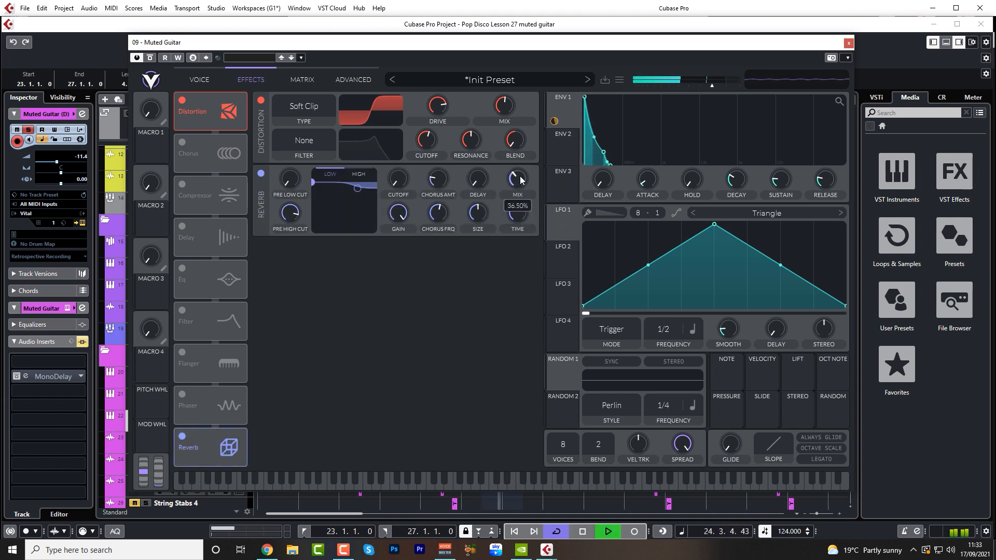
# Cut the reverb's low band strongly and raise its high band gain to maximum, auditioning the part.
pyautogui.moveTo(313, 182); pyautogui.dragTo(318, 206)
pyautogui.press('space')
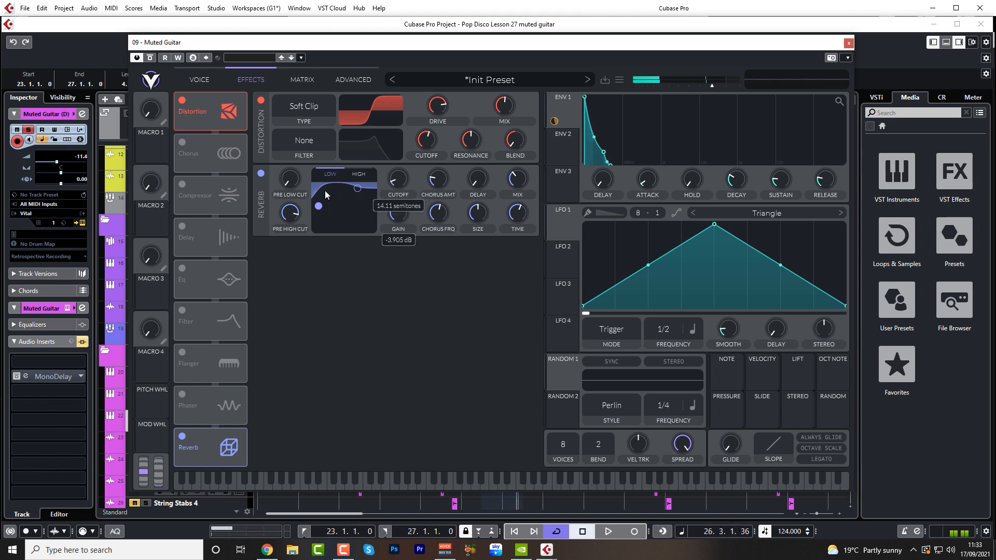
pyautogui.click(358, 188)
pyautogui.press('space')
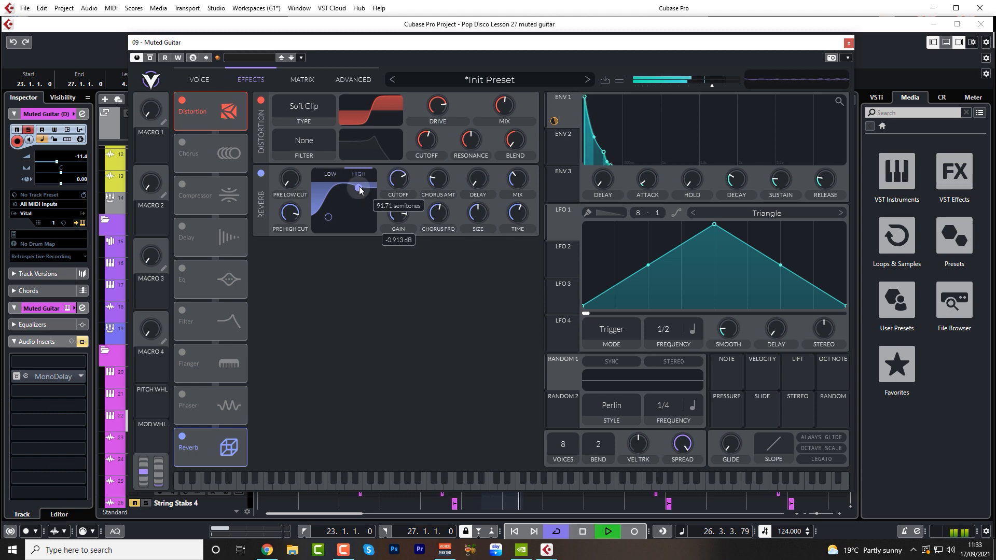
pyautogui.moveTo(359, 187); pyautogui.dragTo(361, 187)
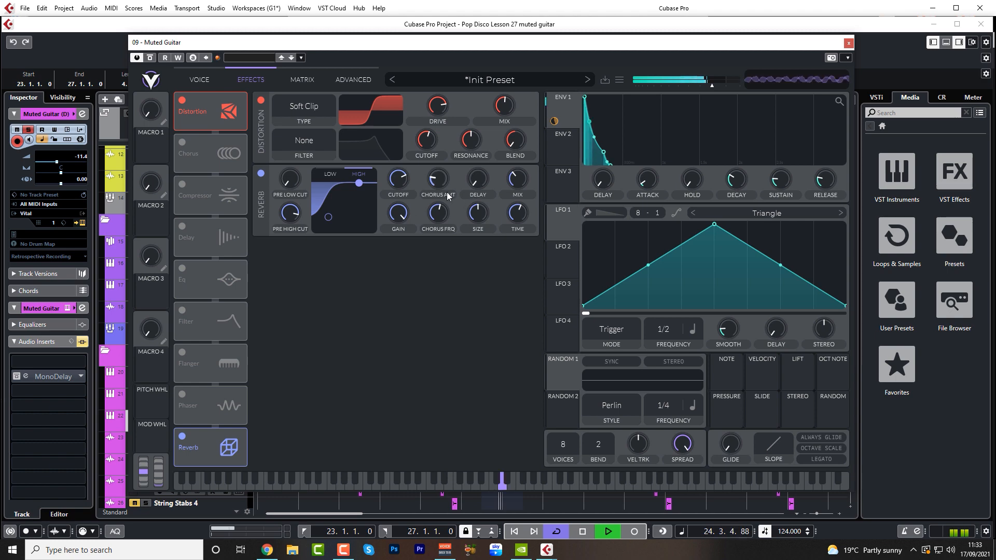
# Increase the reverb's size above 50% while the part plays, then stop playback.
pyautogui.moveTo(481, 218)
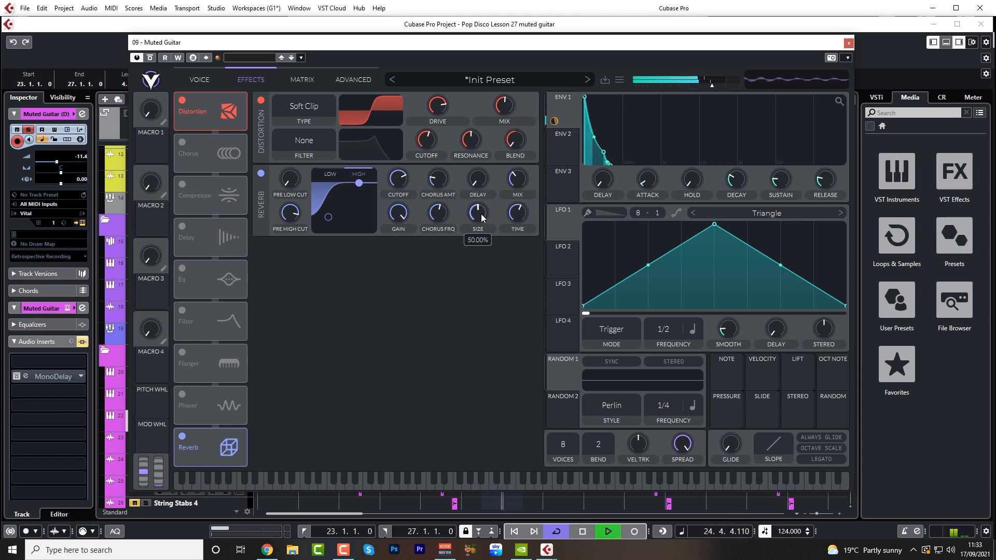
pyautogui.moveTo(481, 218); pyautogui.dragTo(484, 198)
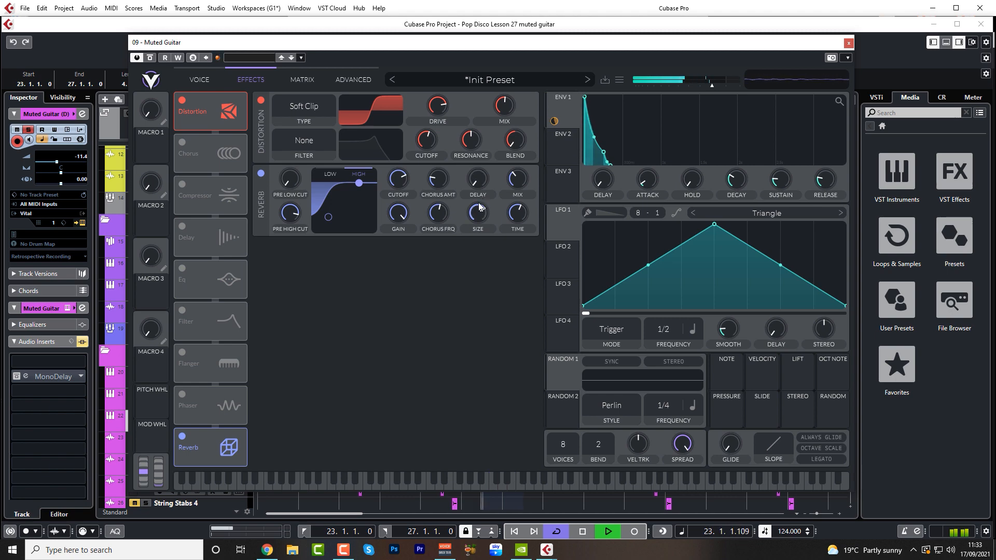
pyautogui.press('space')
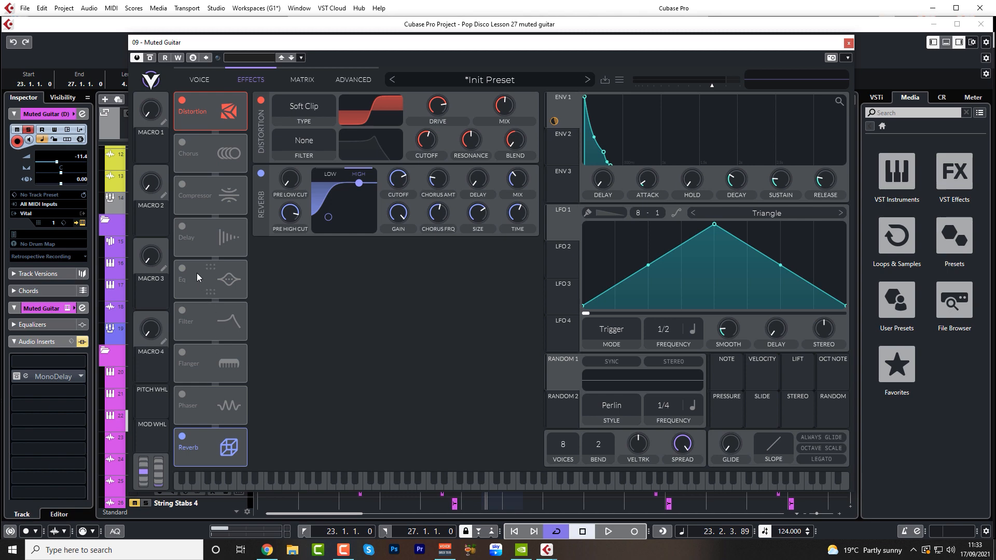
# Enable a 1/8 Mono Delay and set its feedback to 10% and its mix to about 17% while auditioning.
pyautogui.click(182, 226)
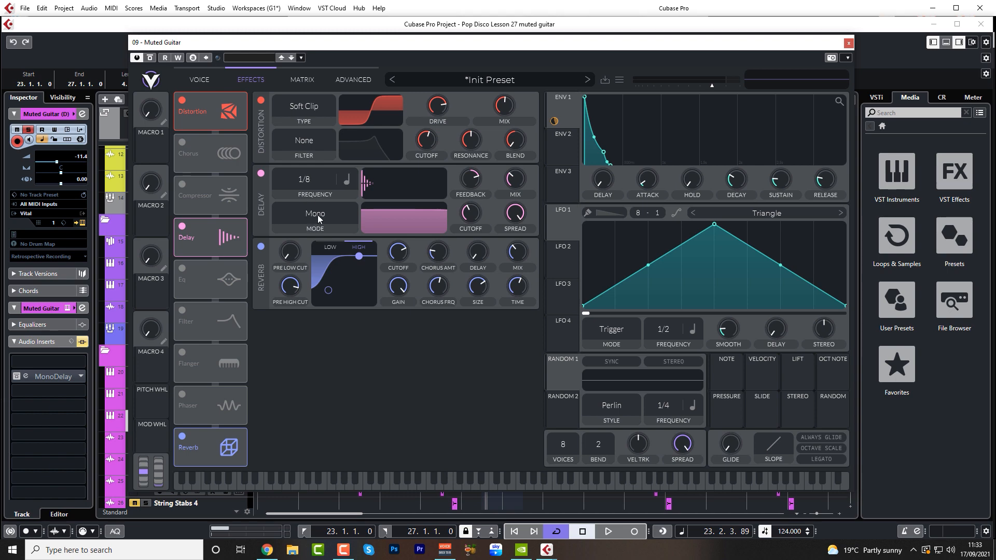
pyautogui.press('space')
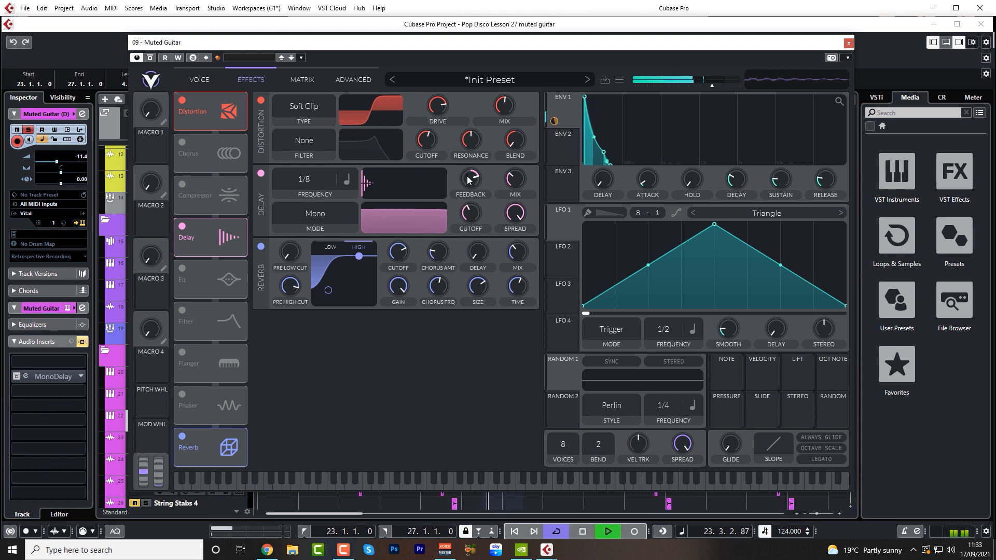
pyautogui.moveTo(470, 179); pyautogui.dragTo(463, 196)
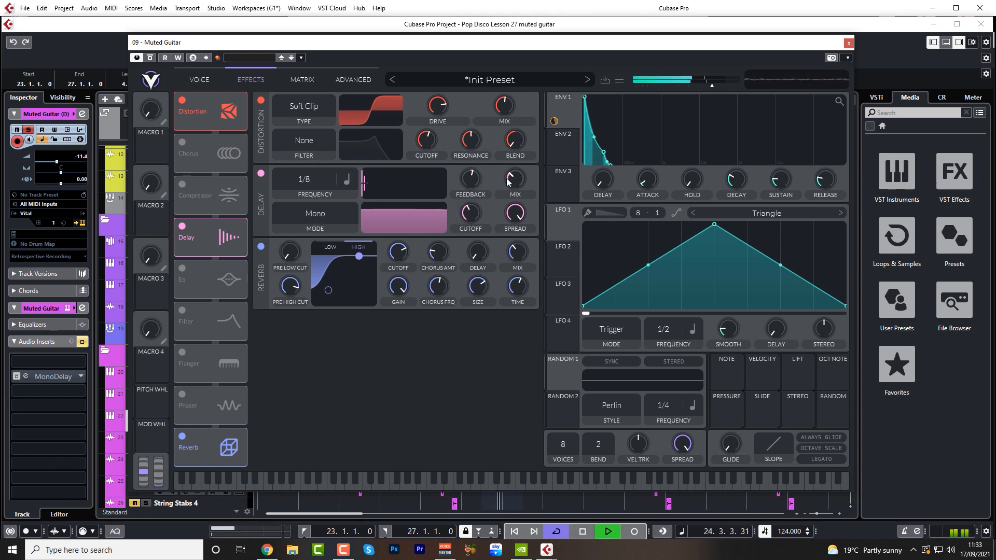
pyautogui.moveTo(513, 176); pyautogui.dragTo(508, 185)
pyautogui.press('space')
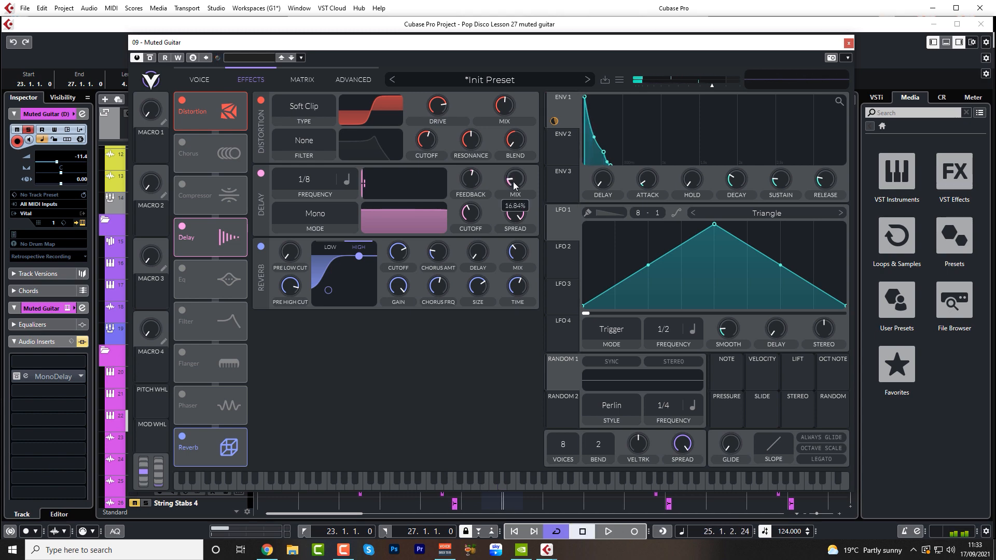
pyautogui.press('space')
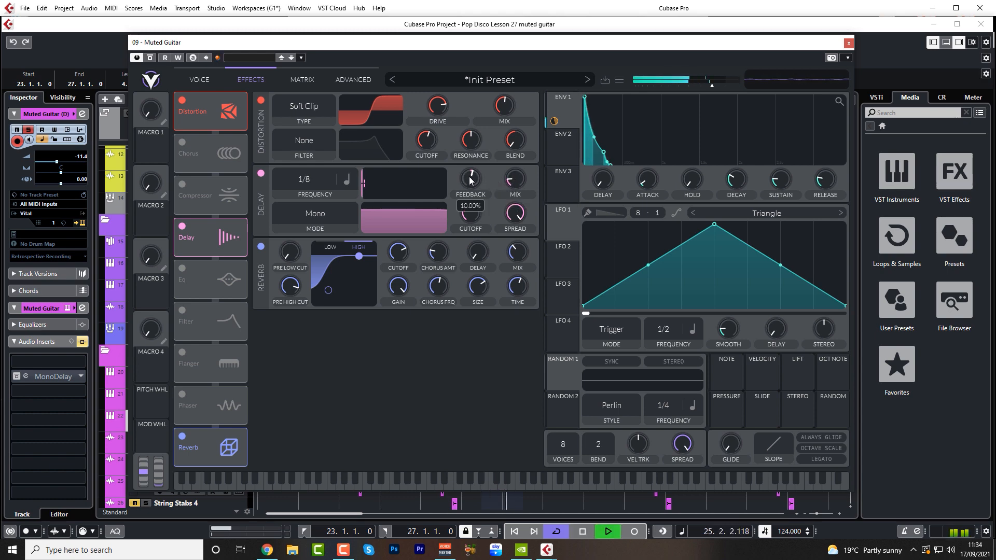
pyautogui.moveTo(513, 178); pyautogui.dragTo(513, 184)
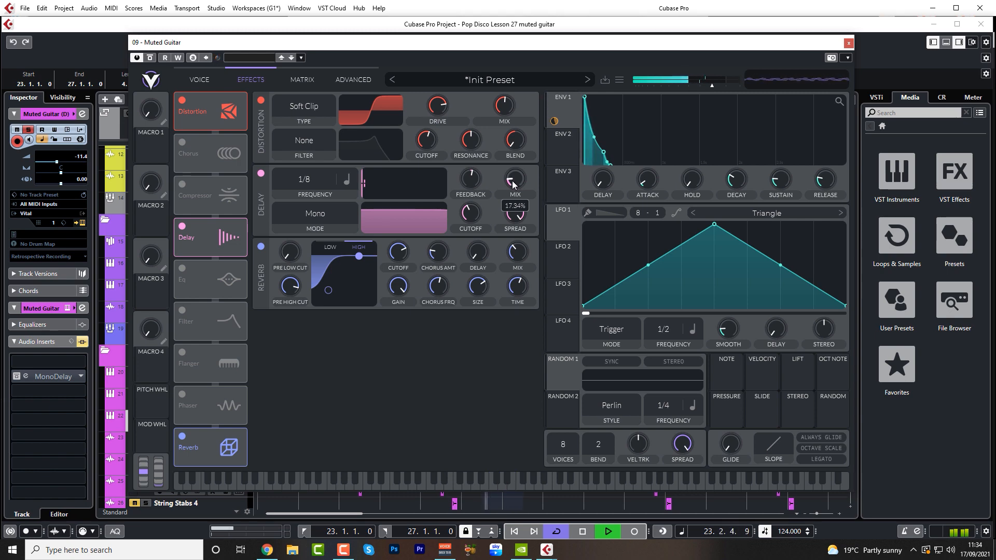
# Bypass and re-enable Delay during playback to compare the sound with and without it.
pyautogui.click(261, 173)
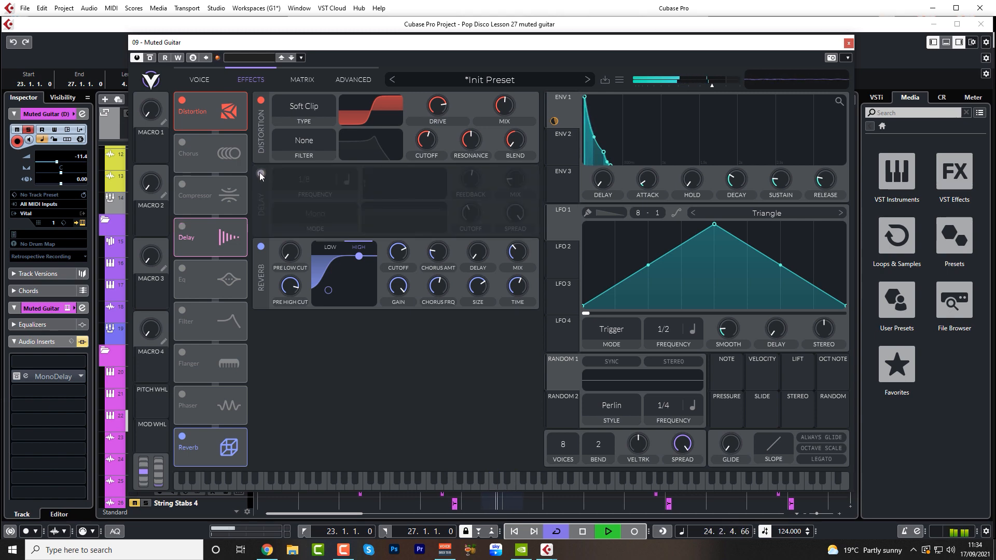
pyautogui.click(260, 174)
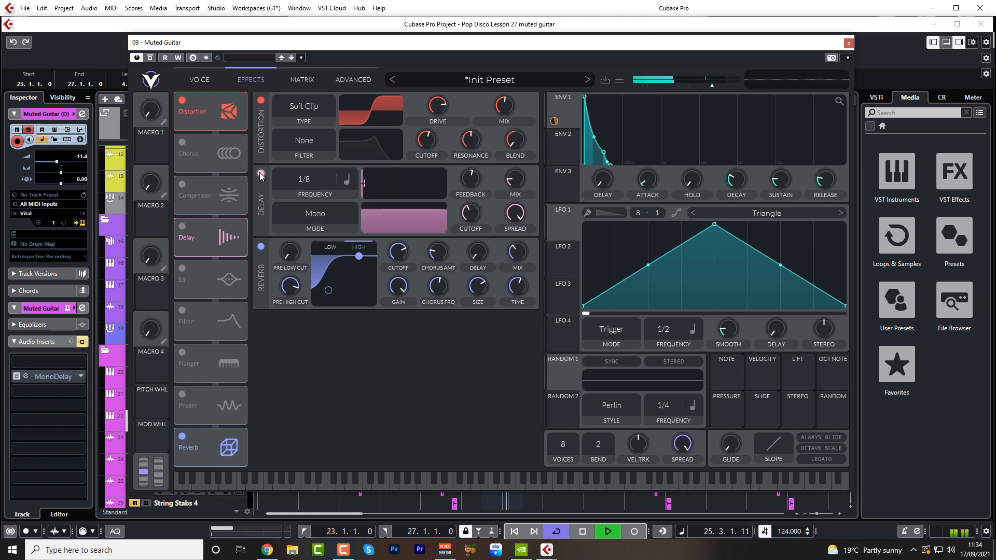
pyautogui.press('space')
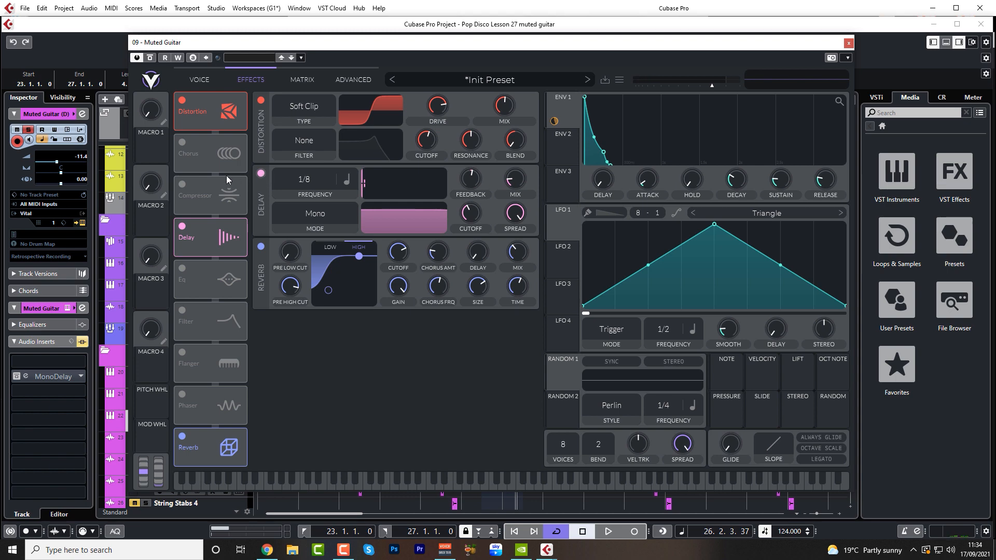
# Enable the Multiband Compressor and adjust its low and mid band thresholds, then audition the part.
pyautogui.click(185, 185)
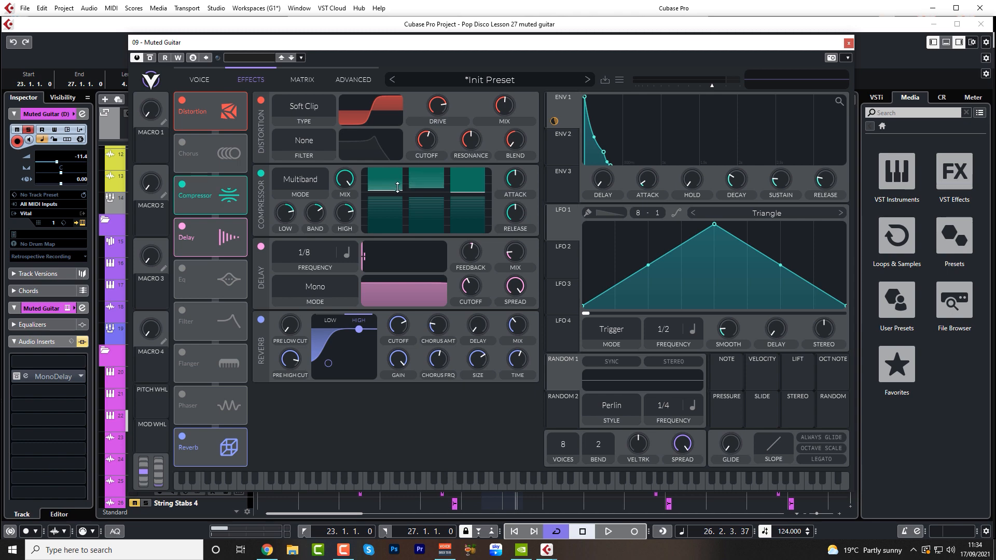
pyautogui.moveTo(389, 190)
pyautogui.mouseDown()
pyautogui.moveTo(387, 204)
pyautogui.moveTo(397, 190)
pyautogui.mouseUp()
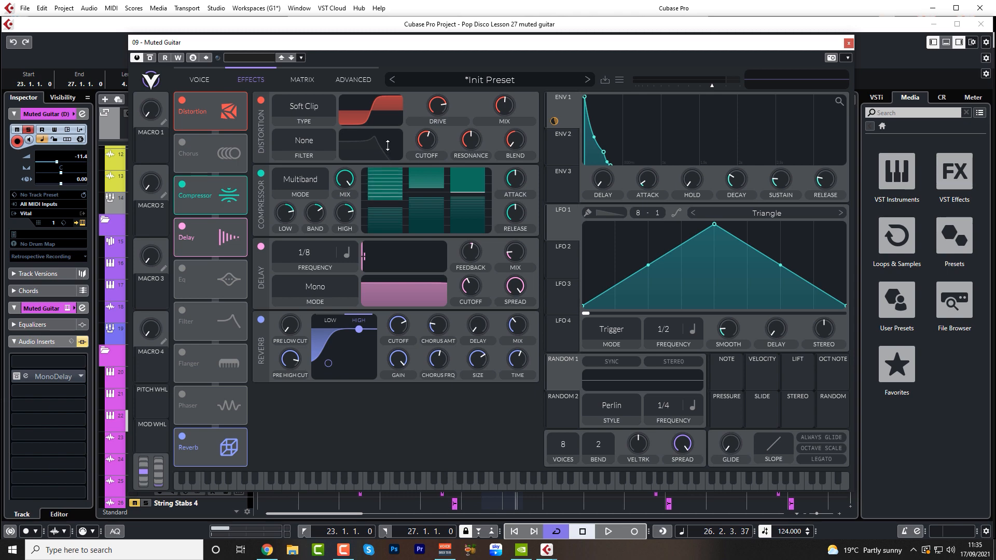
pyautogui.moveTo(388, 179); pyautogui.dragTo(426, 217)
pyautogui.press('space')
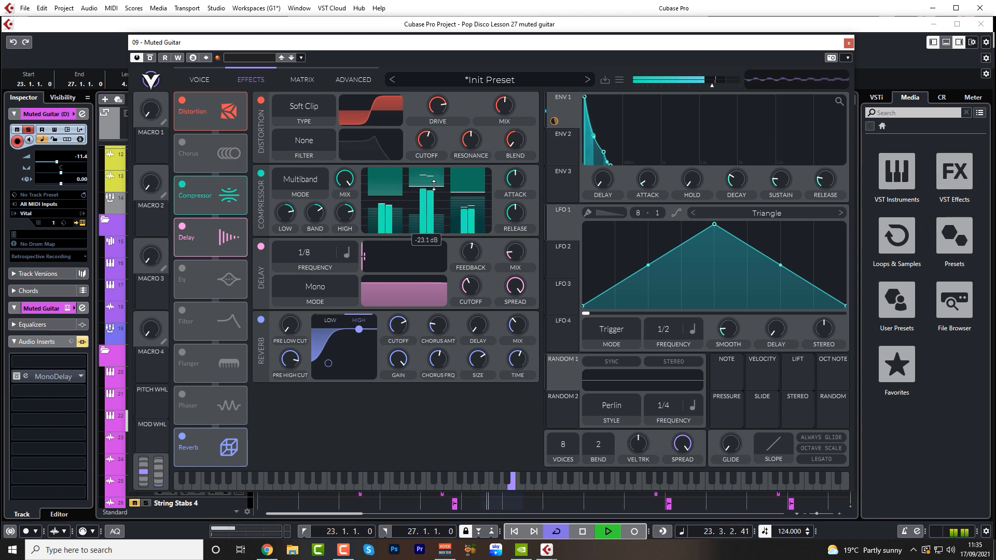
pyautogui.press('space')
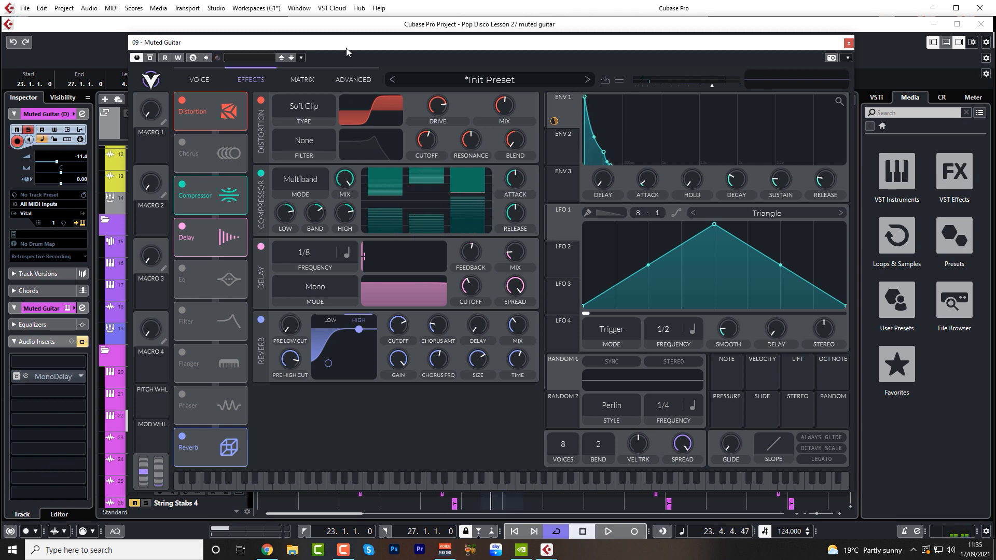
# Compare the original Muted Guitar track with Muted Guitar (D) by switching solo between them during playback.
pyautogui.moveTo(326, 42); pyautogui.dragTo(400, 36)
pyautogui.press('space')
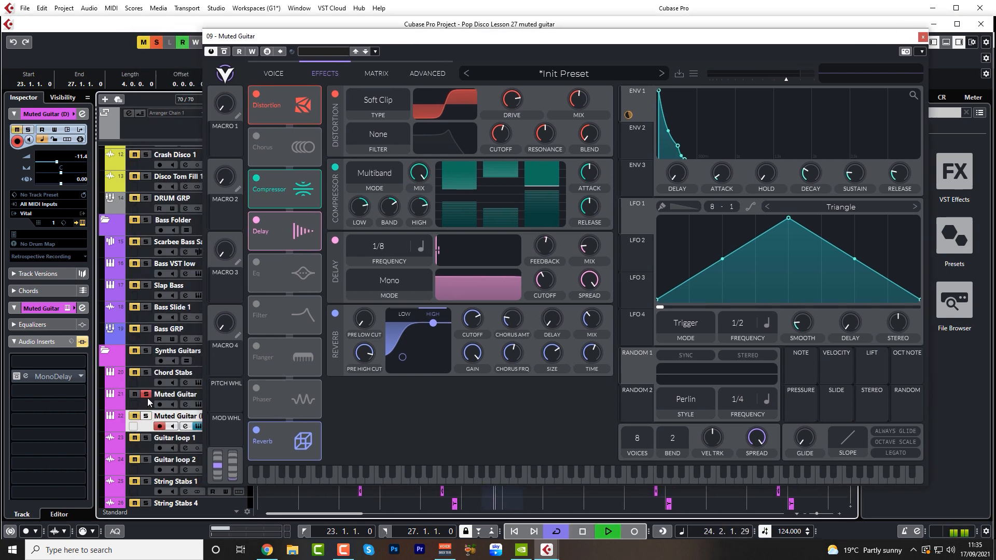
pyautogui.click(146, 394)
pyautogui.click(146, 416)
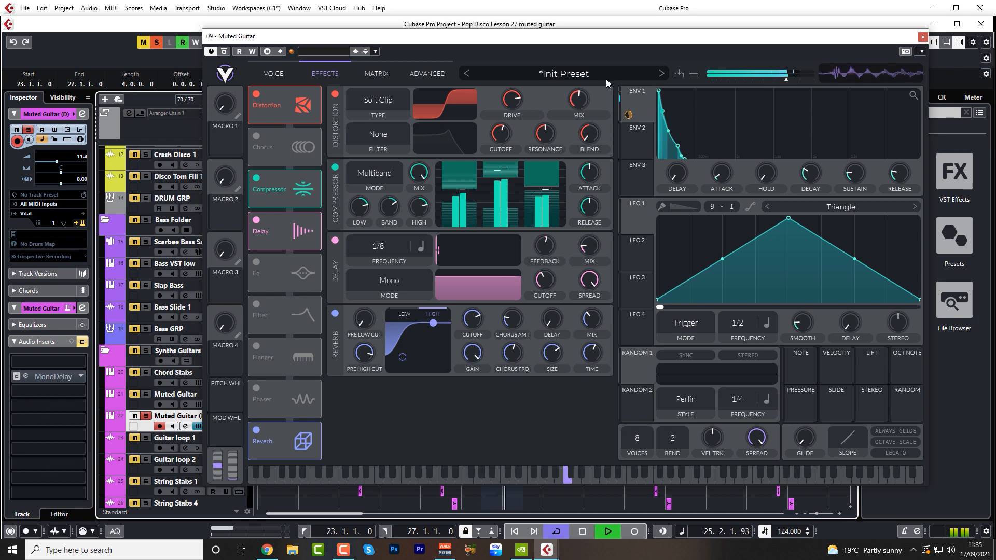
pyautogui.press('space')
pyautogui.moveTo(605, 37); pyautogui.dragTo(525, 36)
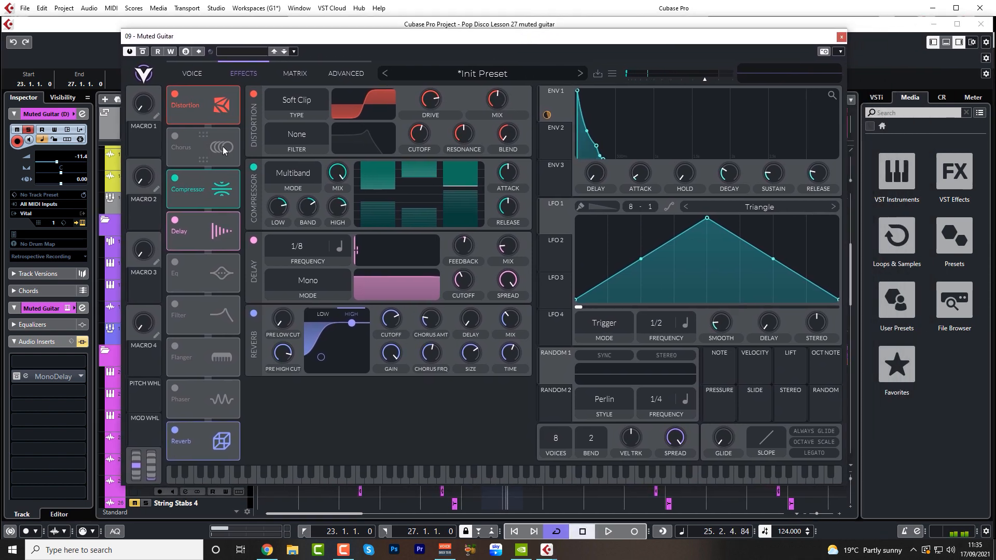
# Bypass and re-enable the compressor during playback to compare the sound with and without it.
pyautogui.click(253, 168)
pyautogui.press('space')
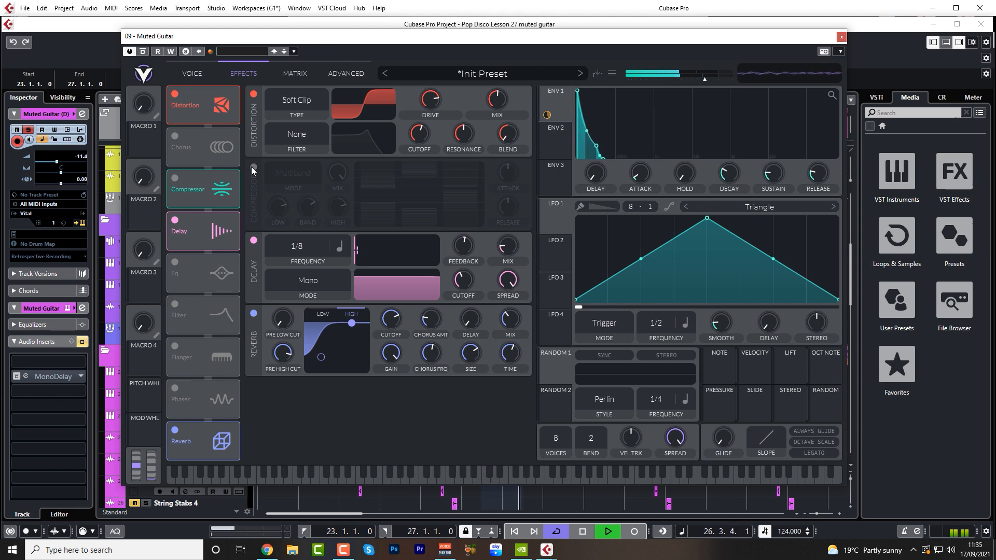
pyautogui.click(254, 168)
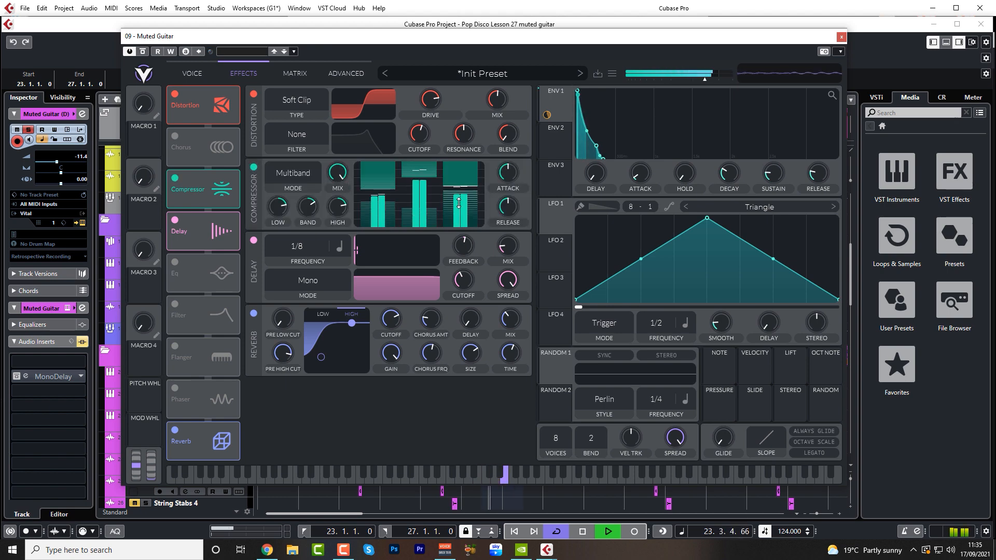
# Adjust the compressor's high band threshold and set its attack to 46% while auditioning the part.
pyautogui.moveTo(463, 193)
pyautogui.mouseDown()
pyautogui.moveTo(463, 203)
pyautogui.moveTo(467, 183)
pyautogui.mouseUp()
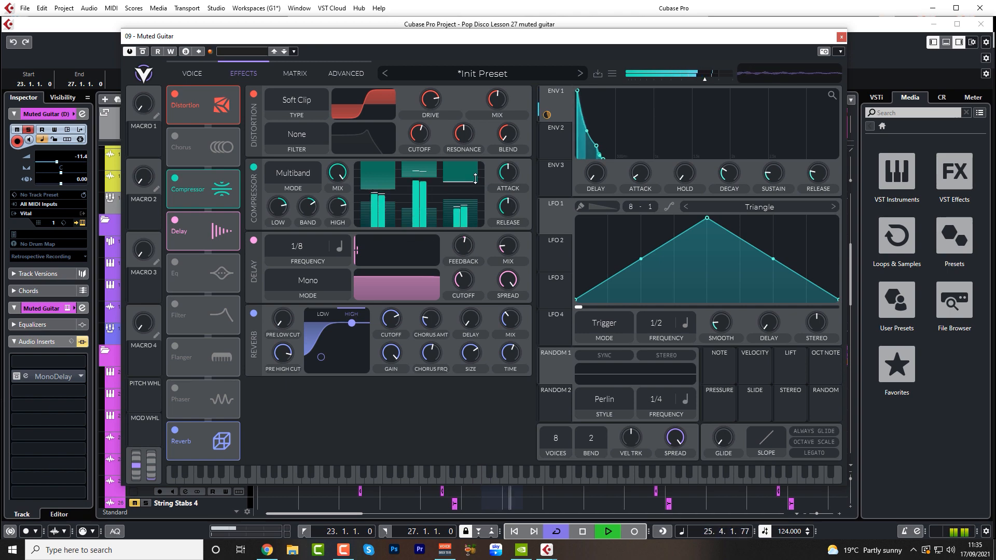
pyautogui.moveTo(507, 200)
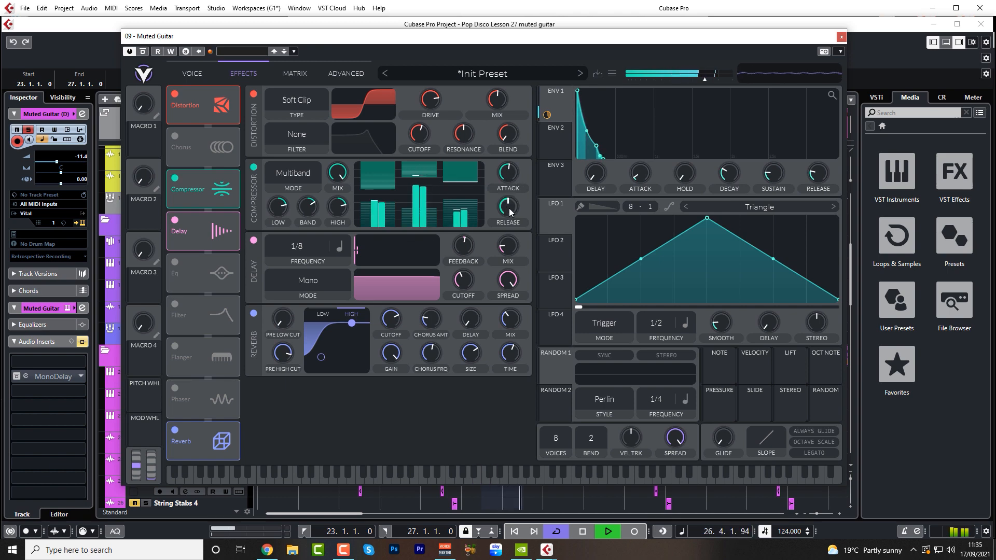
pyautogui.moveTo(510, 182)
pyautogui.mouseDown()
pyautogui.moveTo(501, 231)
pyautogui.moveTo(505, 200)
pyautogui.mouseUp()
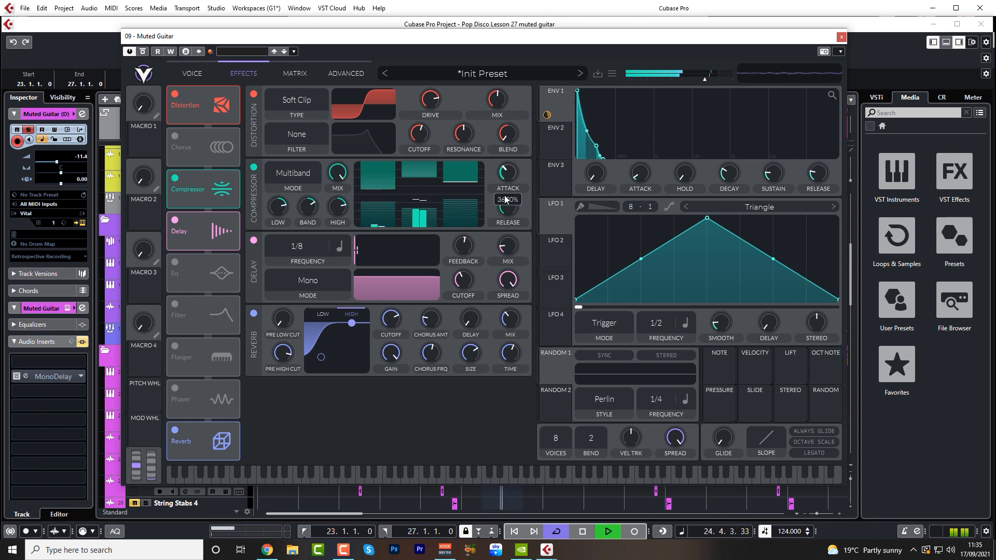
pyautogui.press('space')
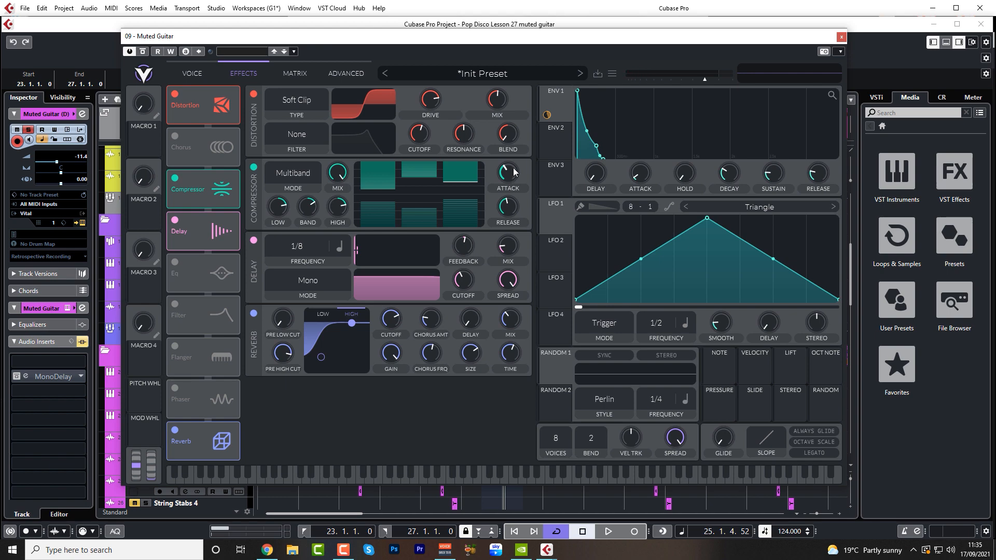
pyautogui.press('space')
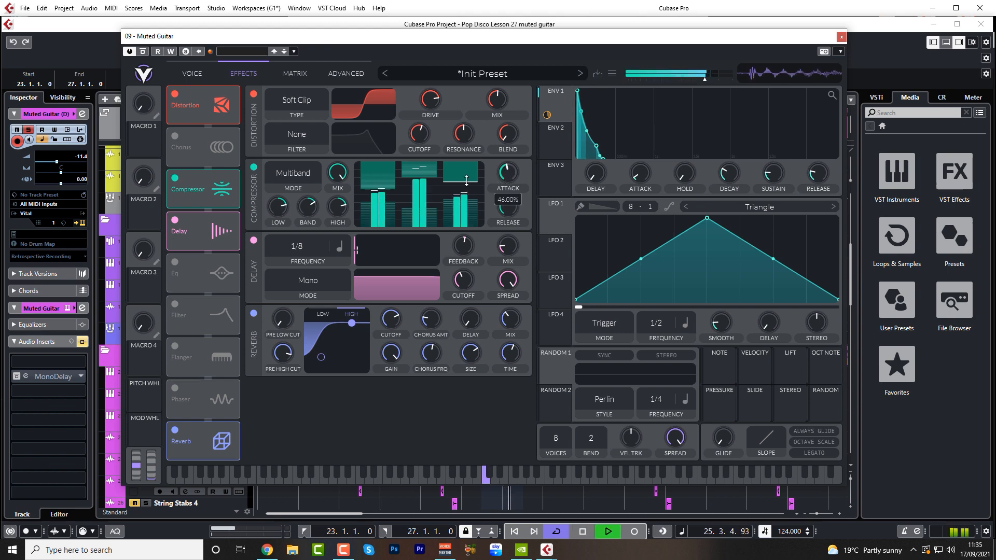
pyautogui.press('space')
pyautogui.press('space')
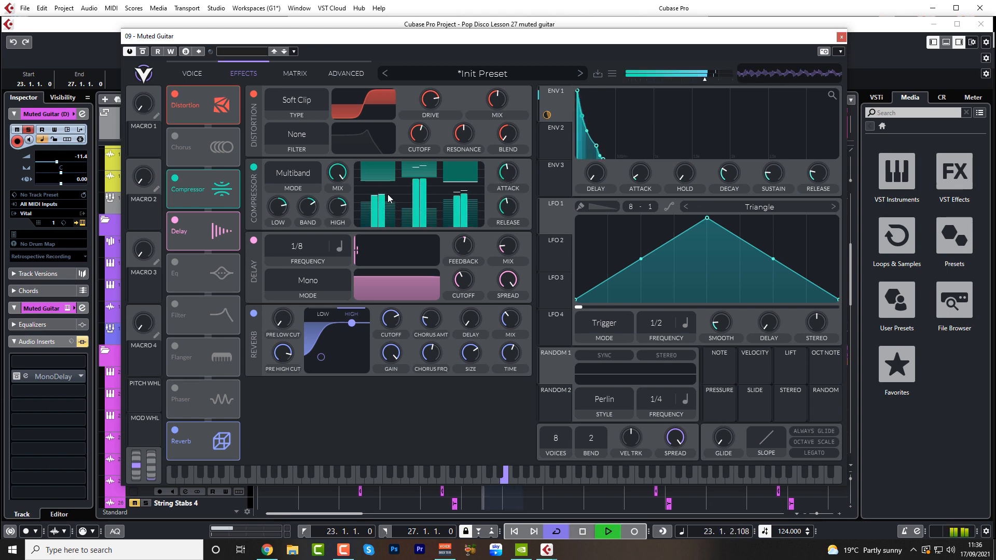
pyautogui.press('space')
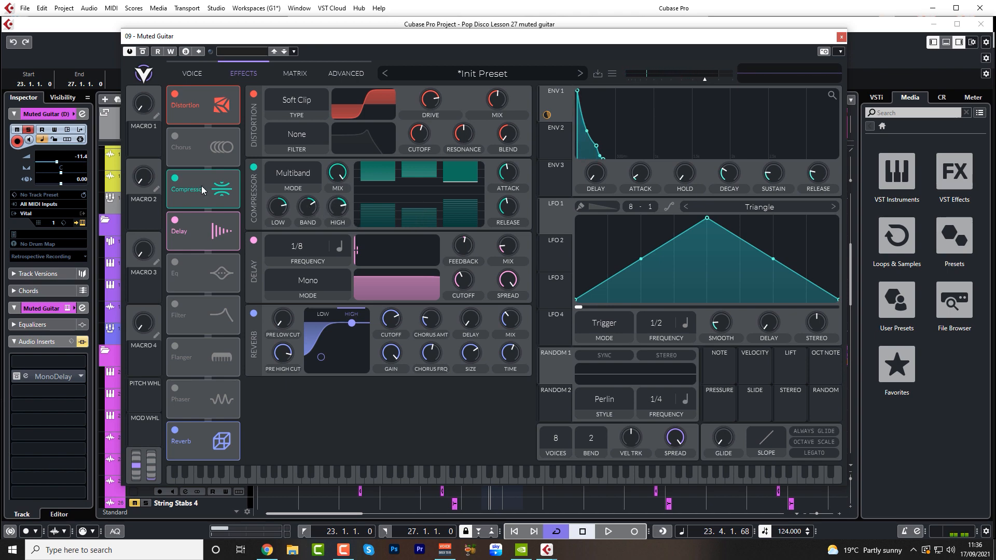
# Fine-tune the compressor's high band gain while the part plays, then stop playback.
pyautogui.press('space')
pyautogui.moveTo(336, 212)
pyautogui.mouseDown()
pyautogui.moveTo(321, 282)
pyautogui.moveTo(335, 210)
pyautogui.mouseUp()
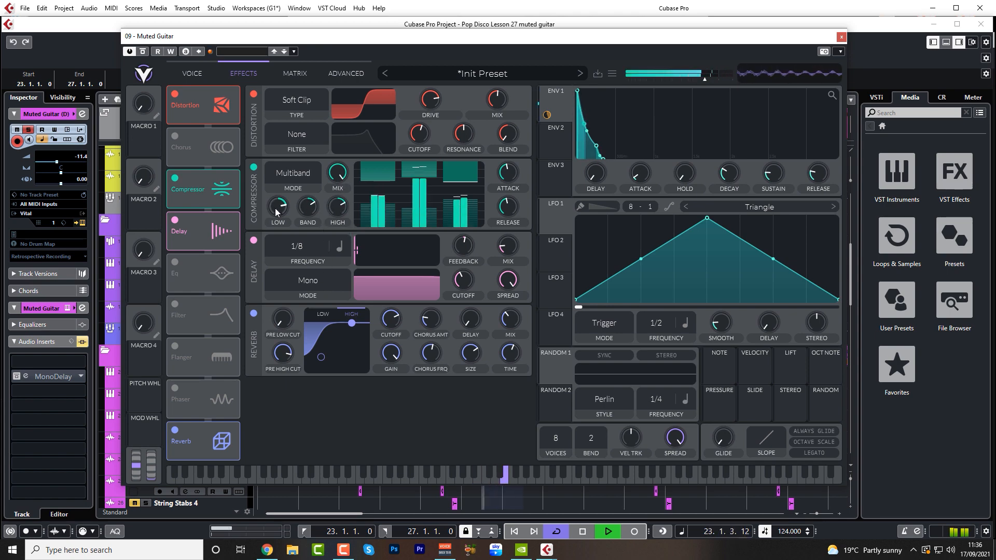
pyautogui.press('space')
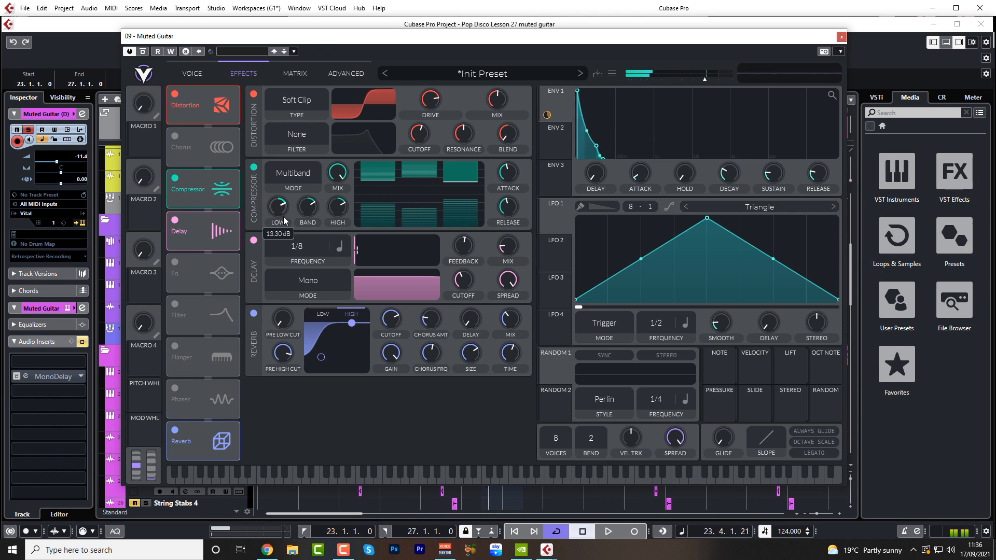
# Enable the EQ, cut the low and high bands, and boost the mid band by about 5.8 dB near 89 semitones while auditioning.
pyautogui.click(175, 263)
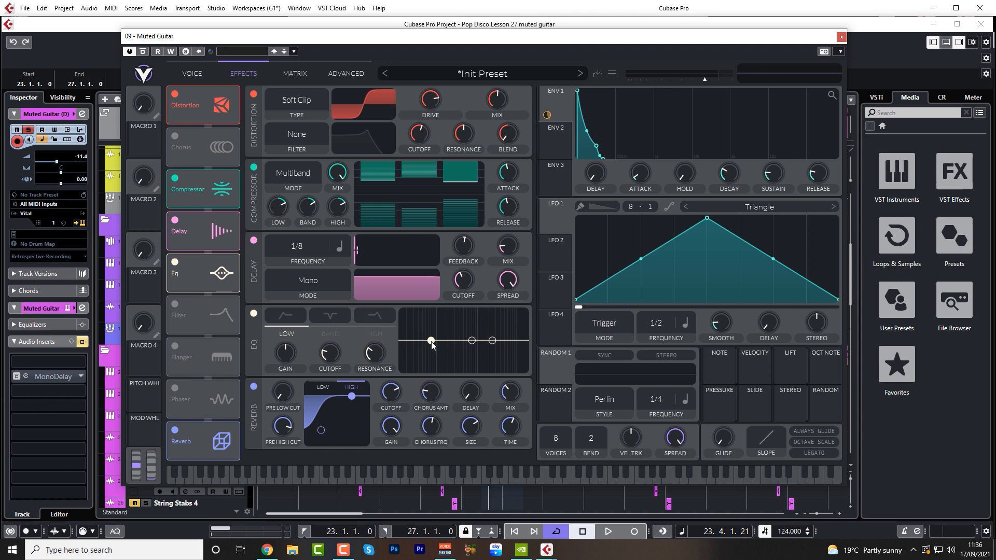
pyautogui.press('space')
pyautogui.moveTo(431, 343); pyautogui.dragTo(433, 393)
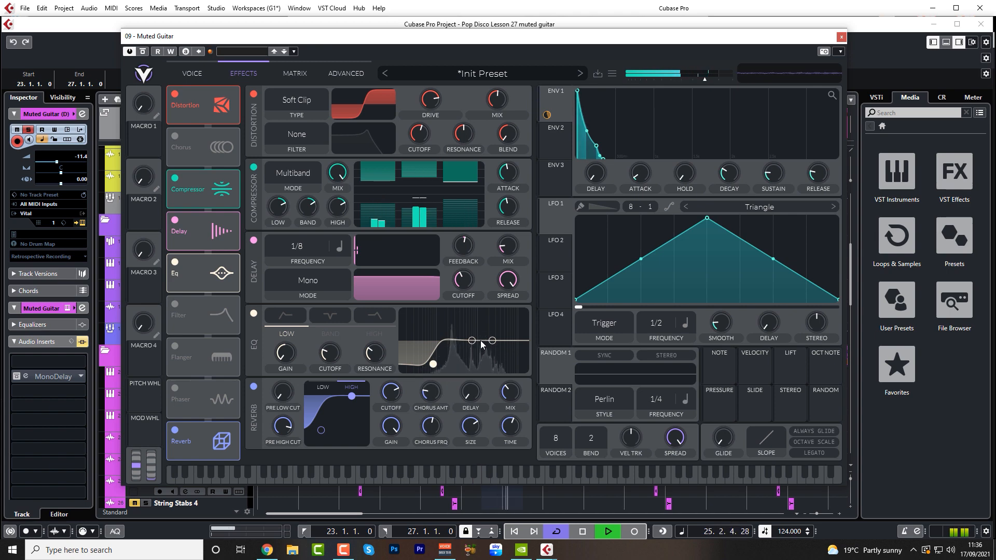
pyautogui.moveTo(493, 340); pyautogui.dragTo(497, 379)
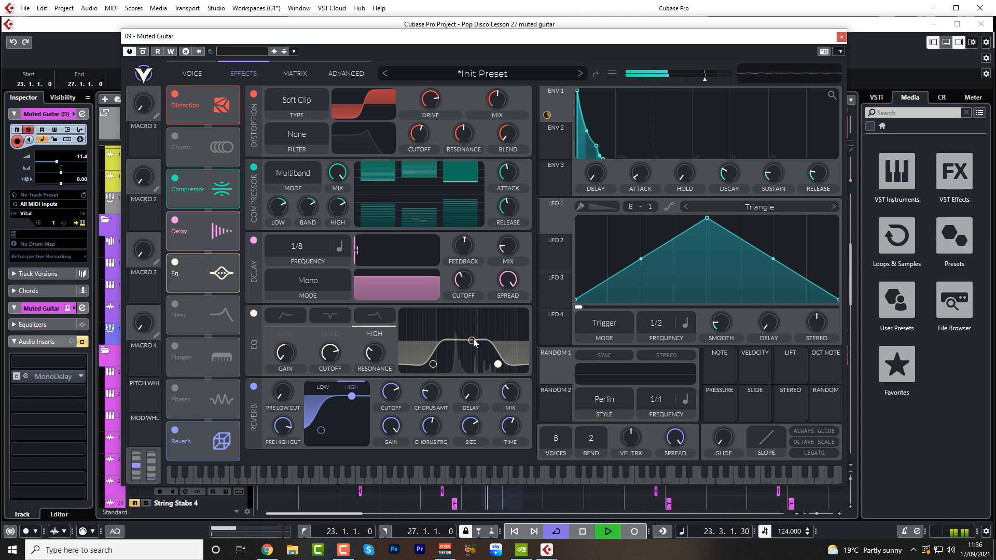
pyautogui.moveTo(473, 341)
pyautogui.mouseDown()
pyautogui.moveTo(487, 328)
pyautogui.moveTo(481, 334)
pyautogui.mouseUp()
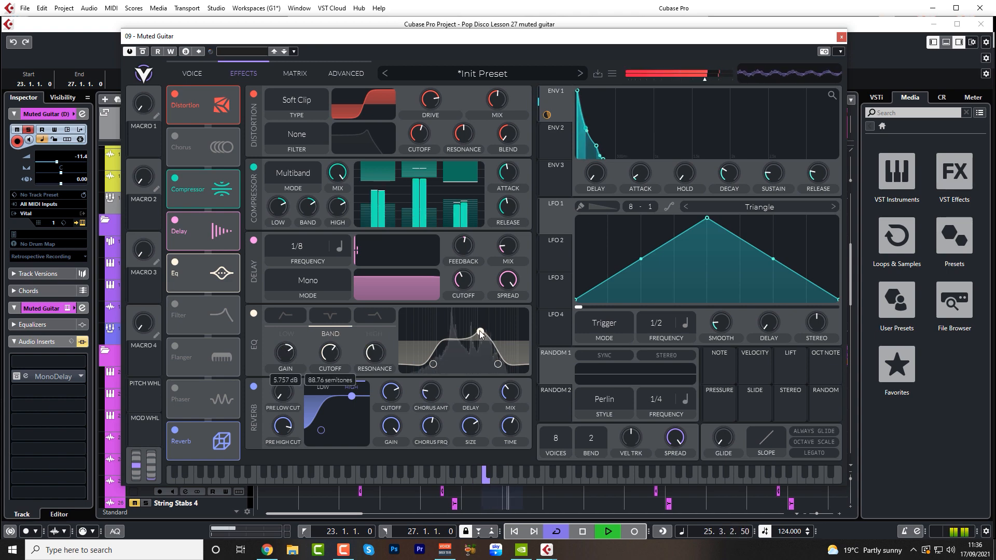
pyautogui.press('space')
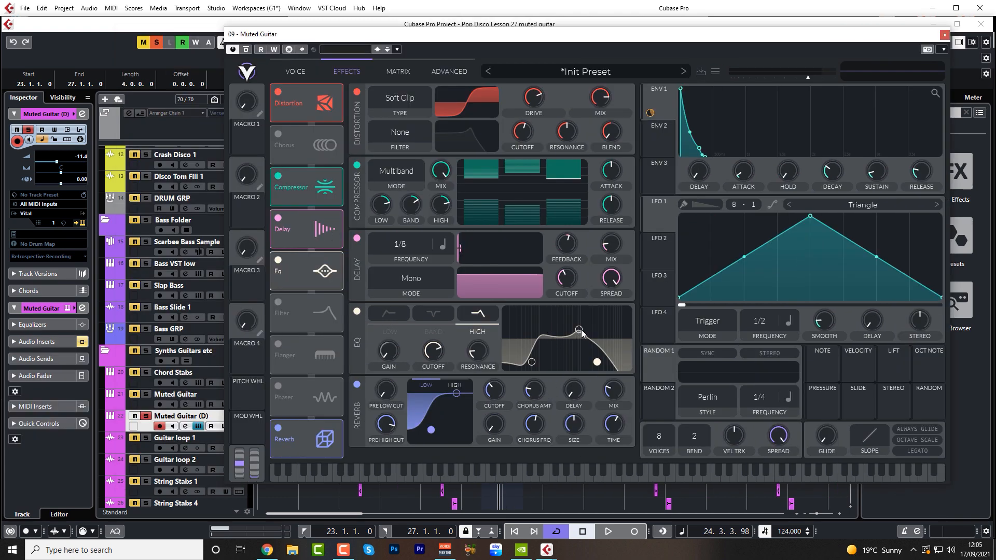
# Display the patch's oscillators and filters and audition the part briefly.
pyautogui.click(296, 71)
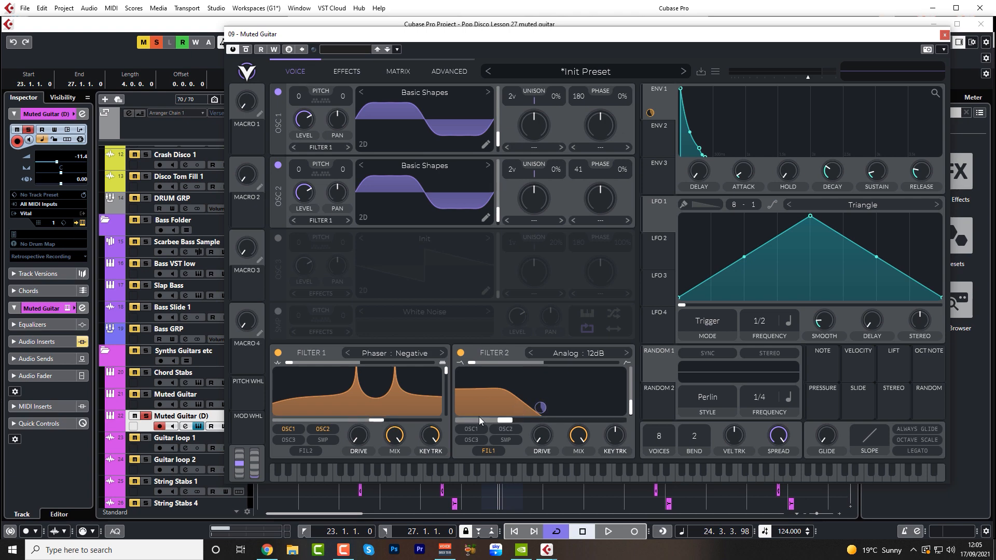
pyautogui.press('space')
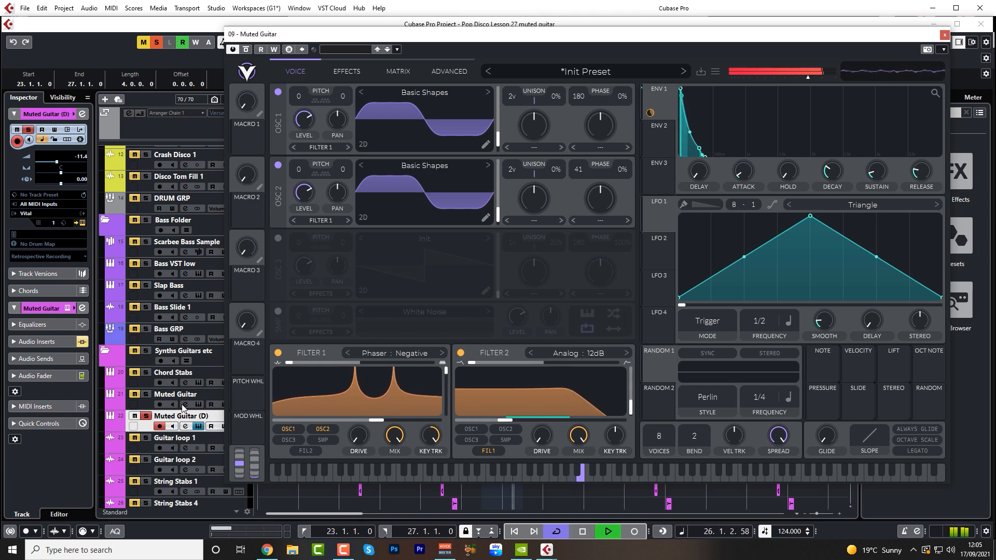
pyautogui.press('space')
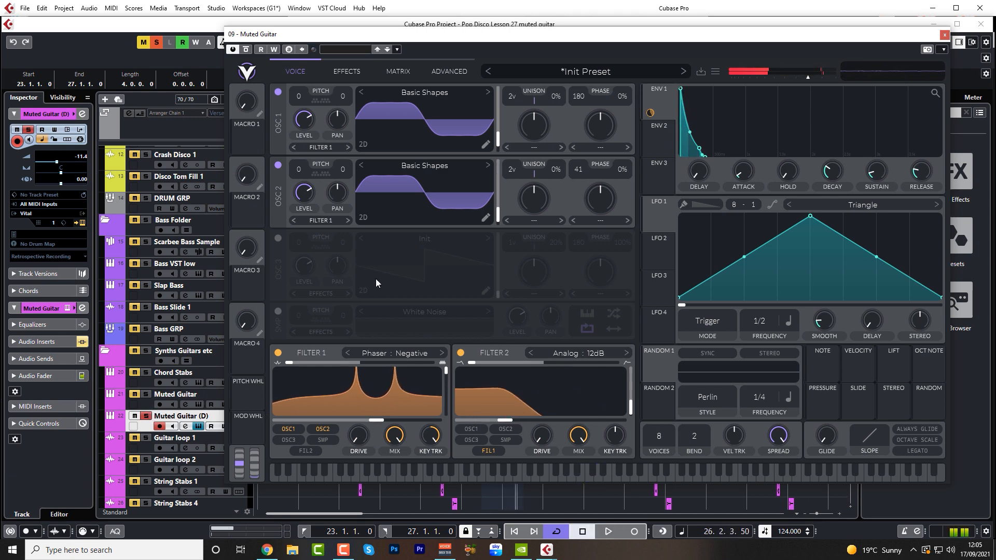
# Solo the original Muted Guitar track during playback, then switch solo back to Muted Guitar (D).
pyautogui.click(147, 418)
pyautogui.click(145, 394)
pyautogui.press('space')
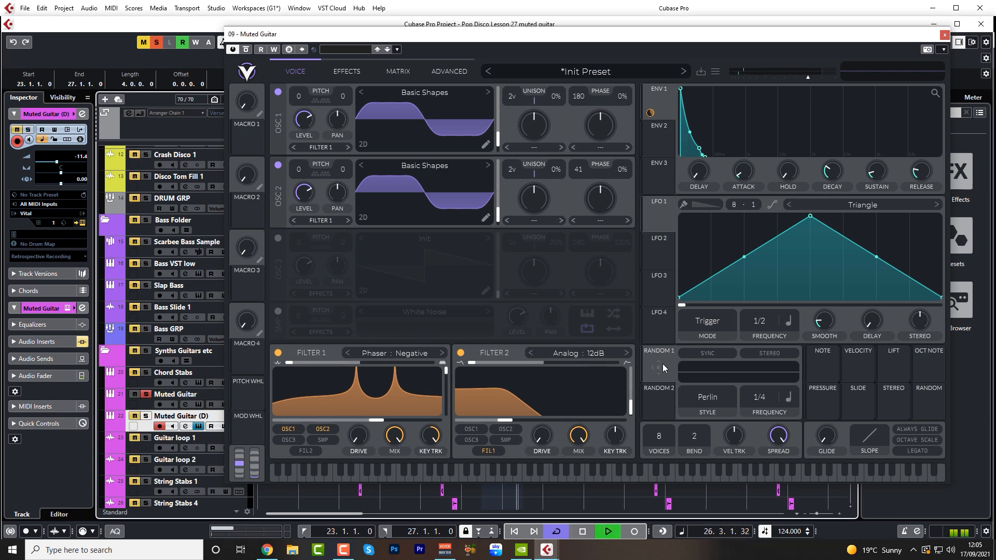
pyautogui.click(145, 394)
pyautogui.click(146, 416)
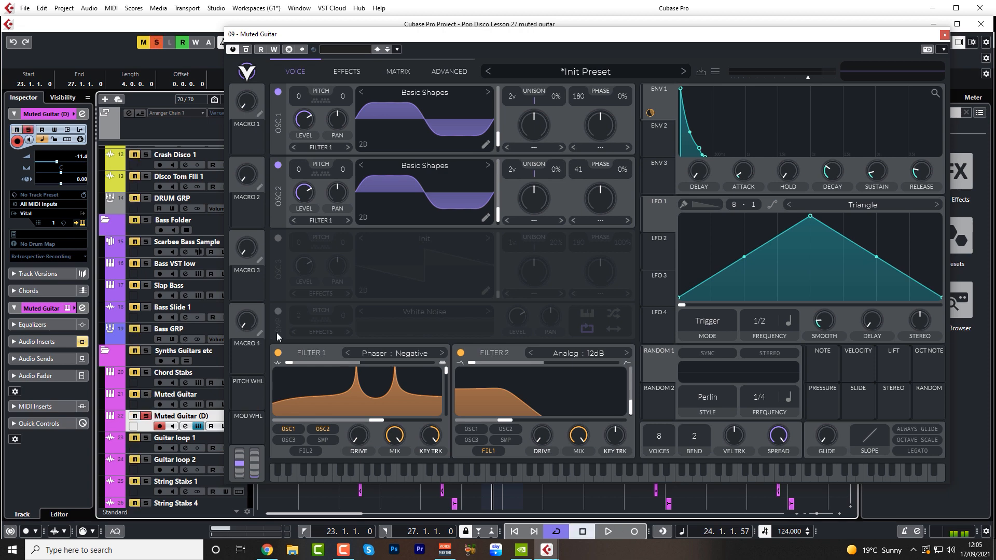
# Lower the synth's output volume to about -12.06 dB during playback, then stop playback.
pyautogui.moveTo(806, 79); pyautogui.dragTo(796, 79)
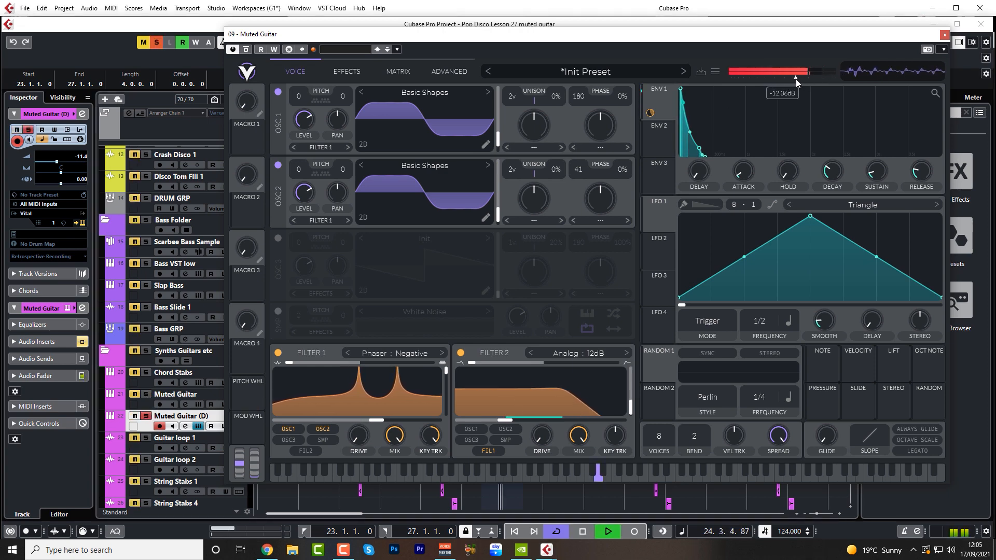
pyautogui.press('space')
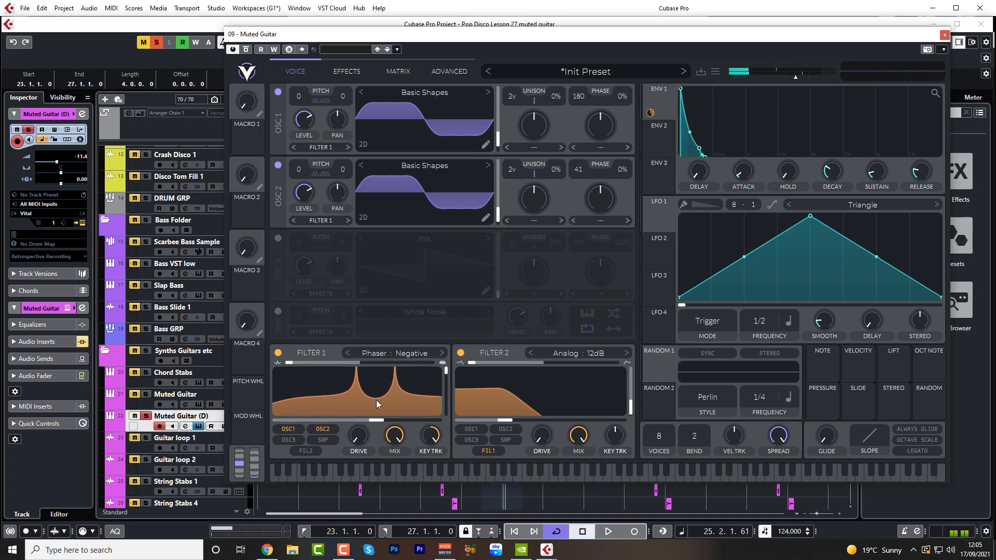
# Examine the cutoff settings of Filter 1 and Filter 2 and the Env 1 modulation amount on Filter 2's cutoff.
pyautogui.moveTo(375, 419)
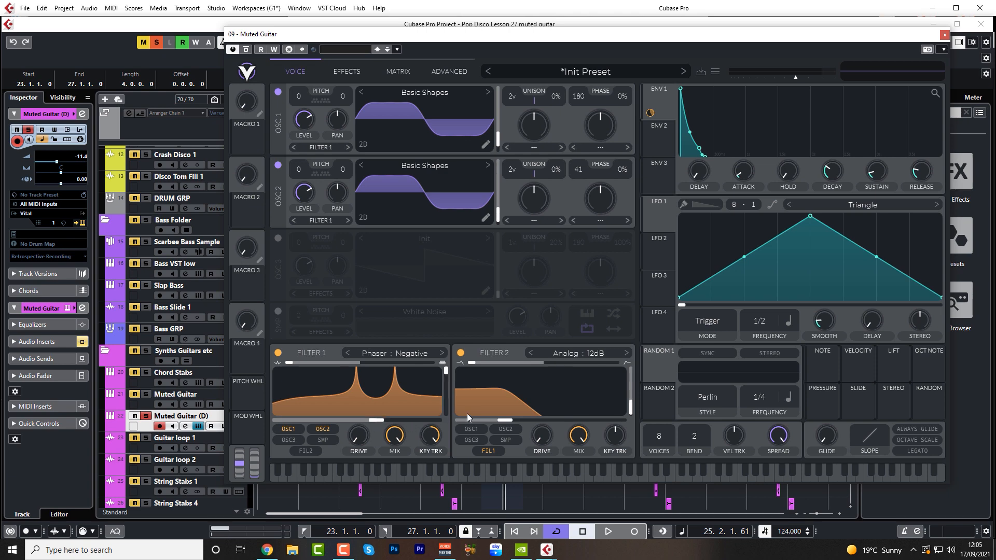
pyautogui.moveTo(505, 420)
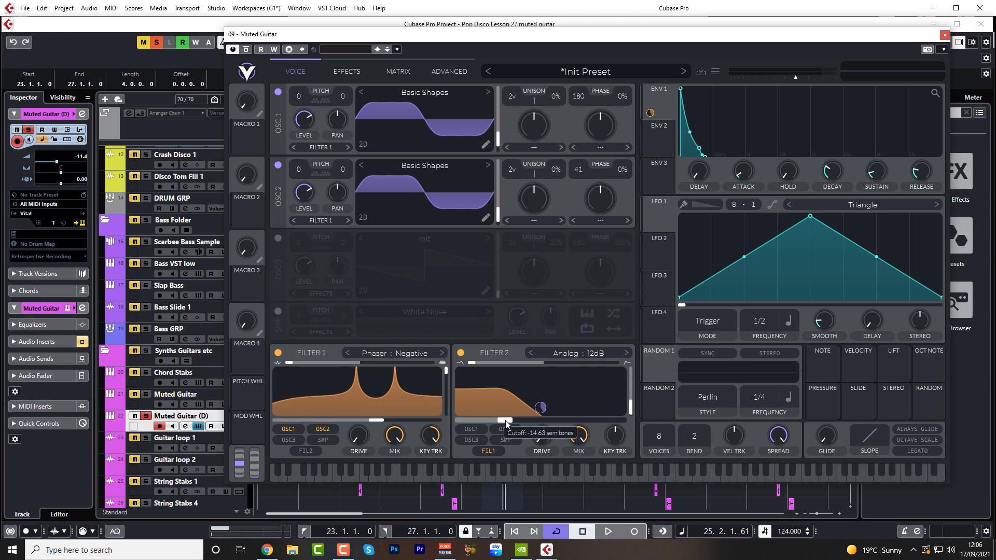
pyautogui.moveTo(539, 411)
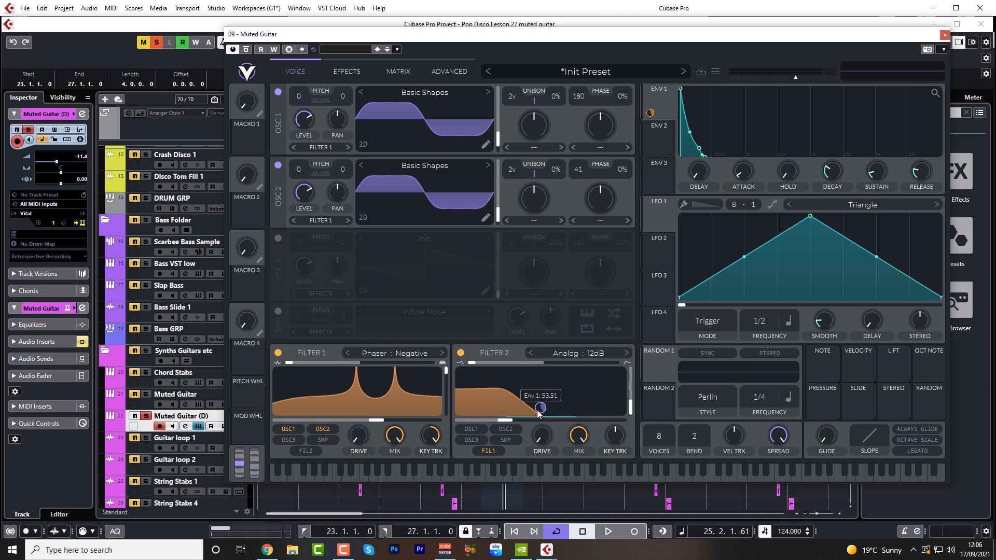
pyautogui.moveTo(667, 129)
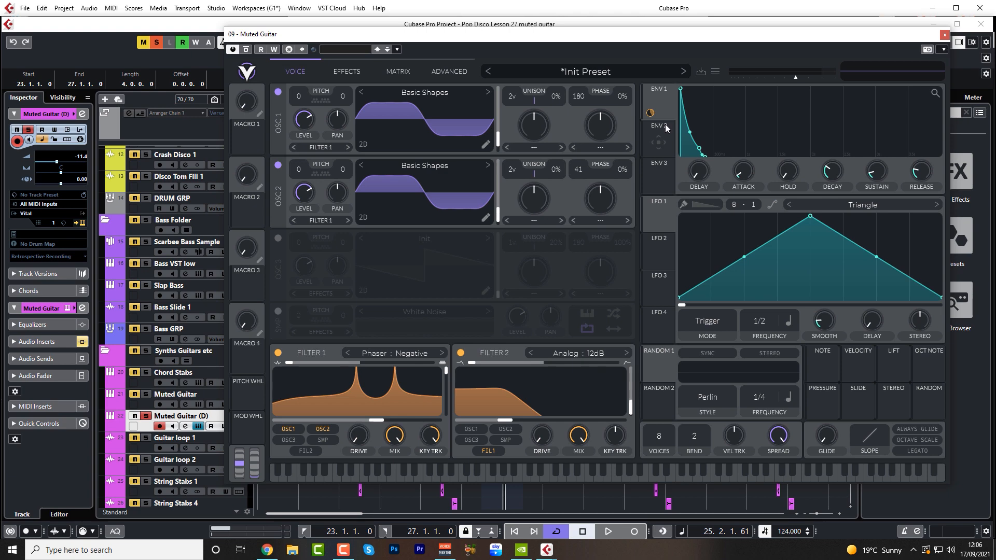